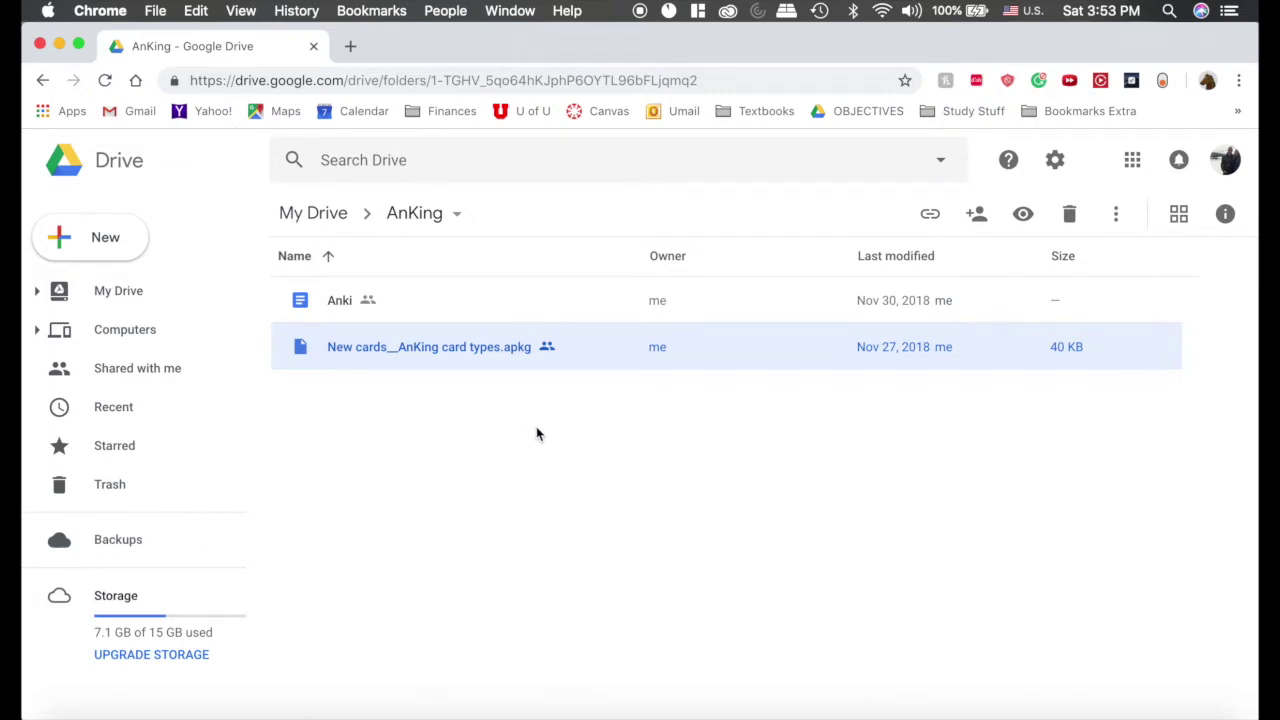
Study the AnKing card types deck and reveal the first cloze card's answer
{"action": "key", "text": "super+Tab"}
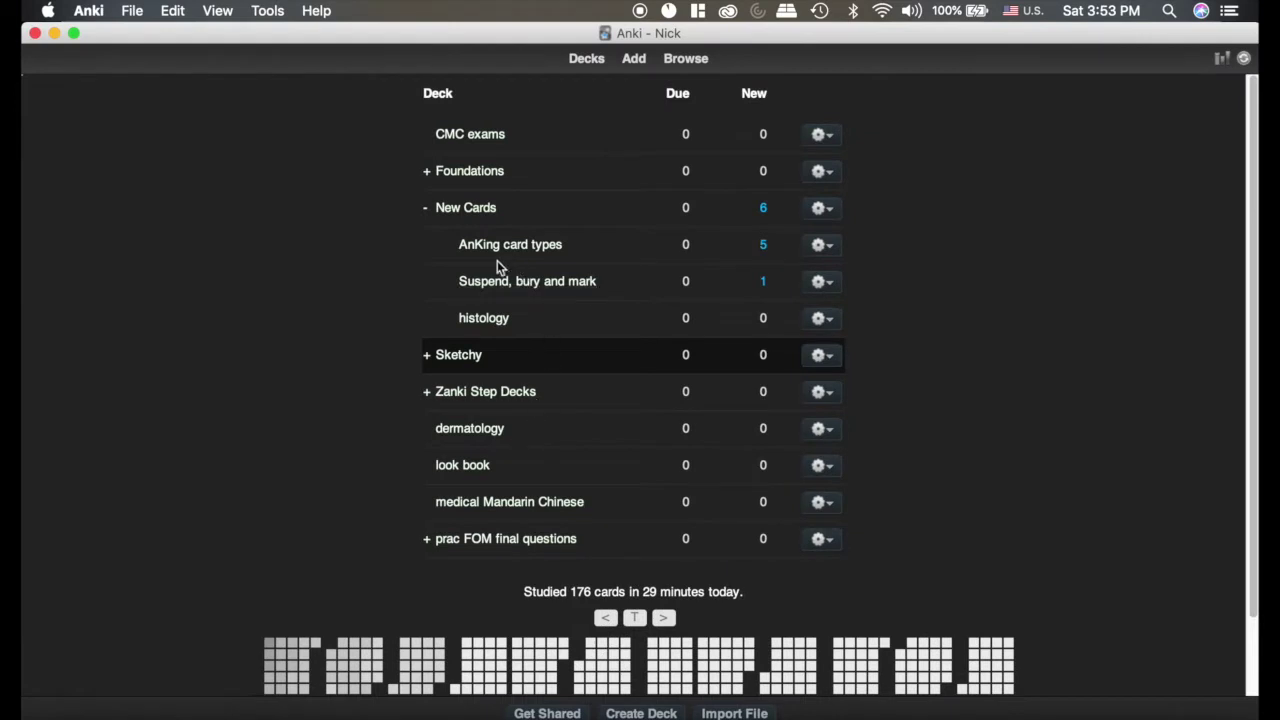
{"action": "left_click", "coordinate": [505, 246]}
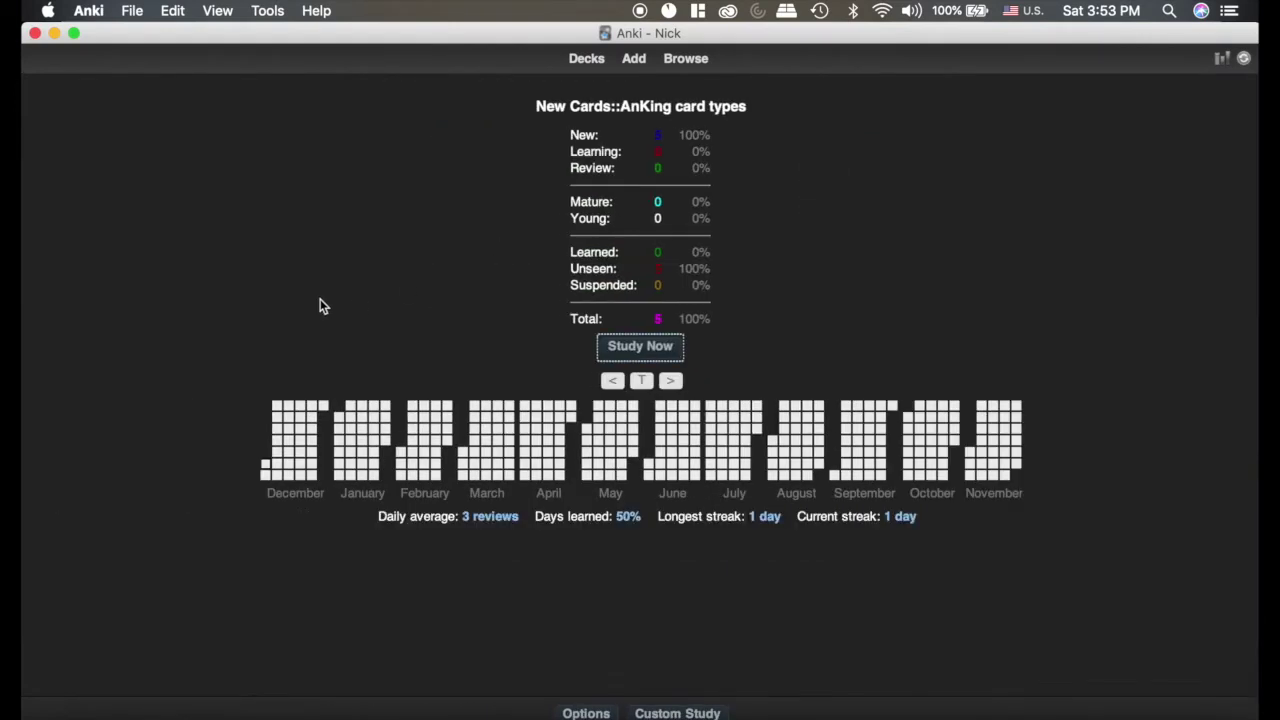
{"action": "left_click", "coordinate": [646, 348]}
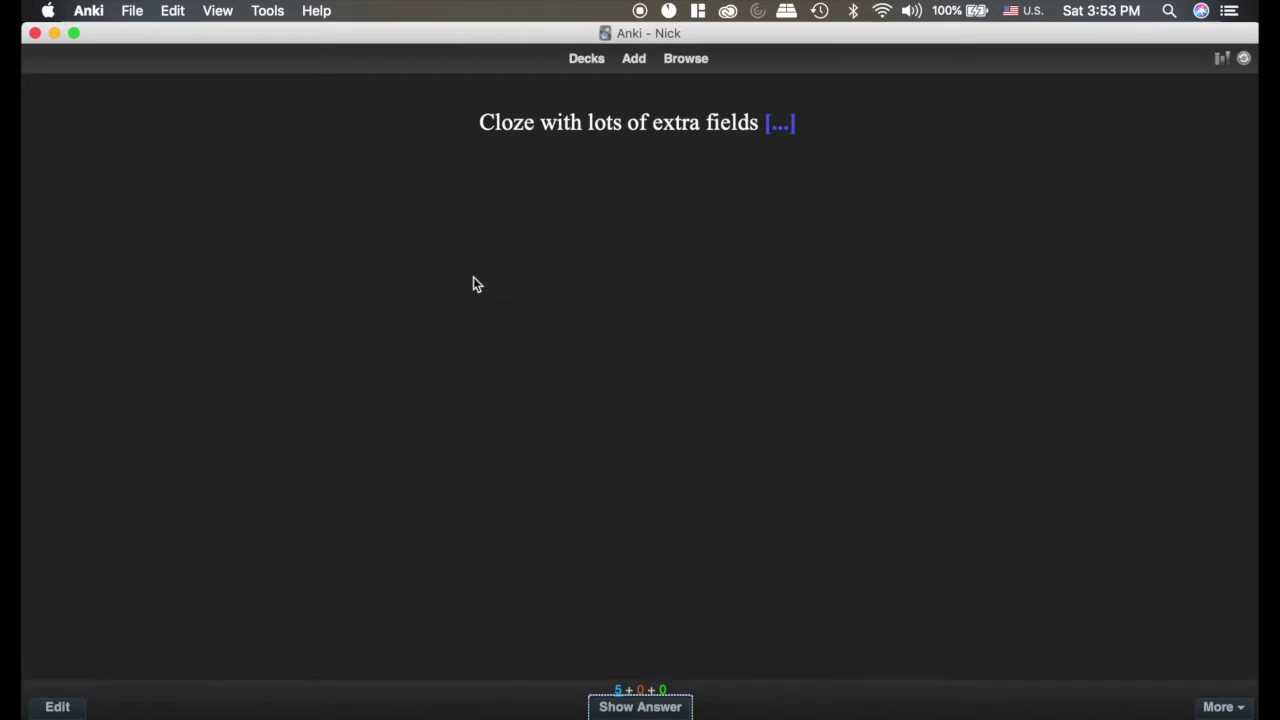
{"action": "key", "text": "space"}
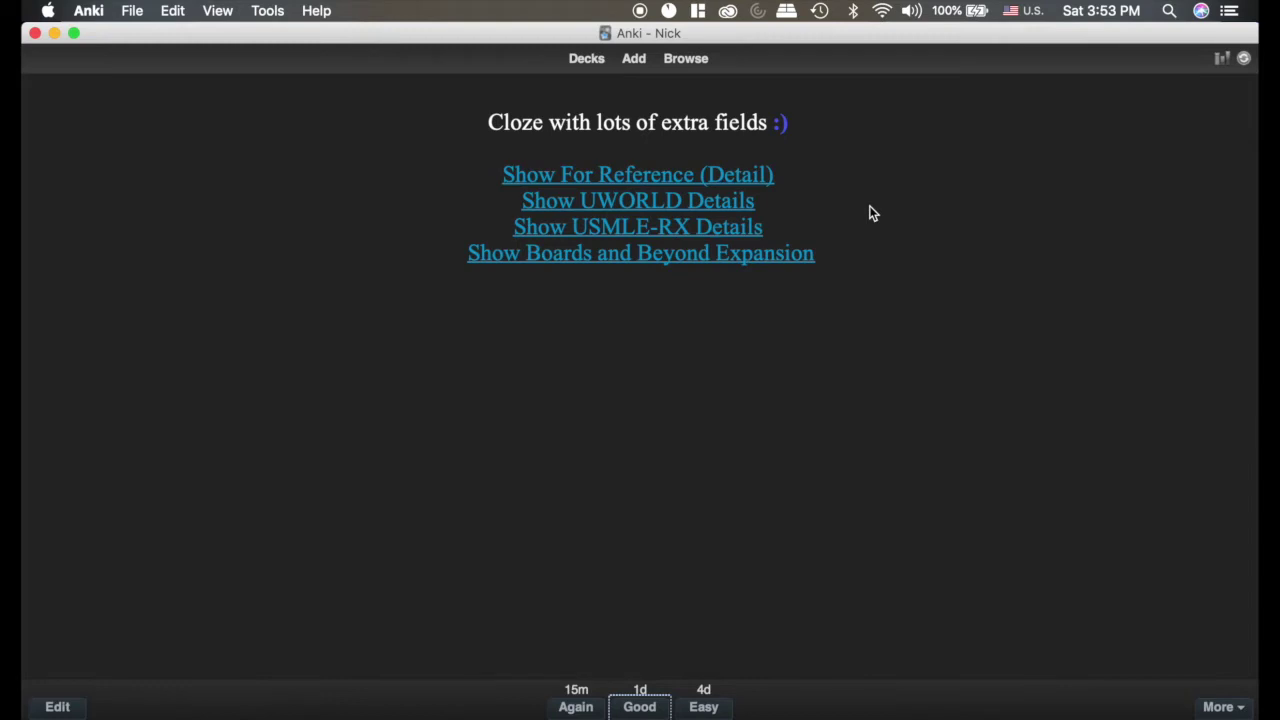
Expand the For Reference and remaining hint fields, revealing 'I am the' and the AnKing logo
{"action": "left_click", "coordinate": [666, 177]}
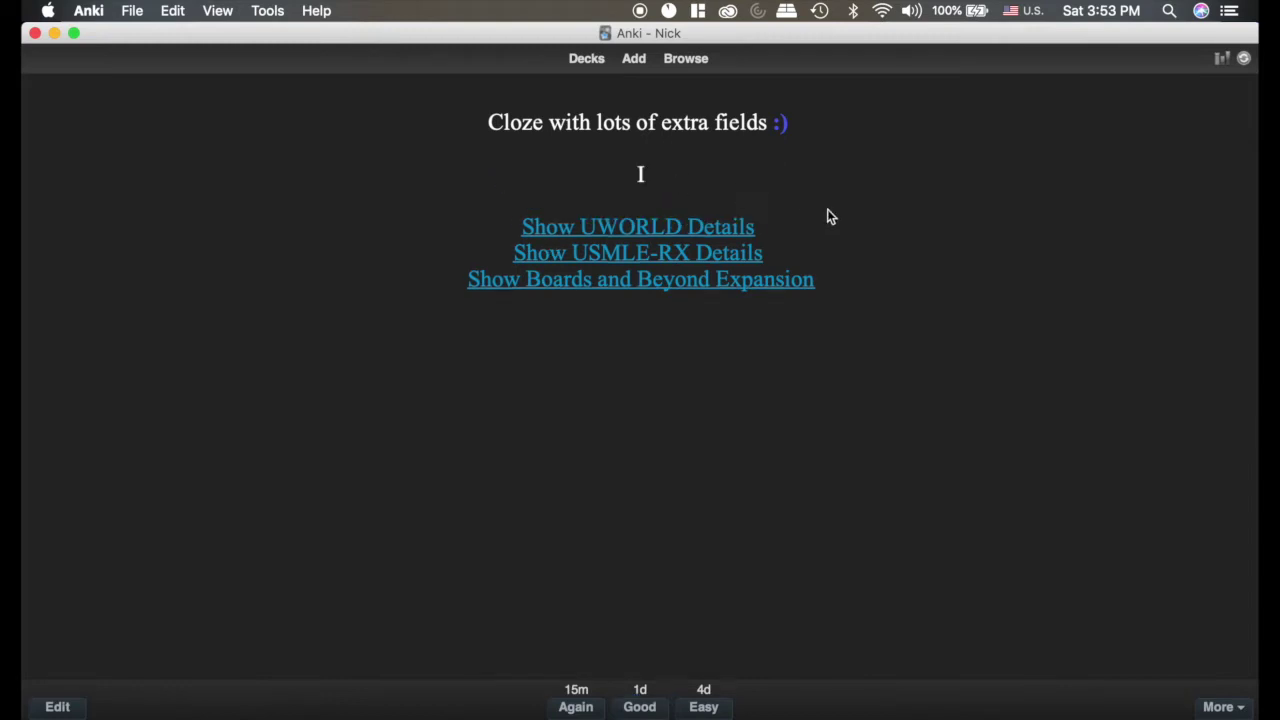
{"action": "key", "text": "h"}
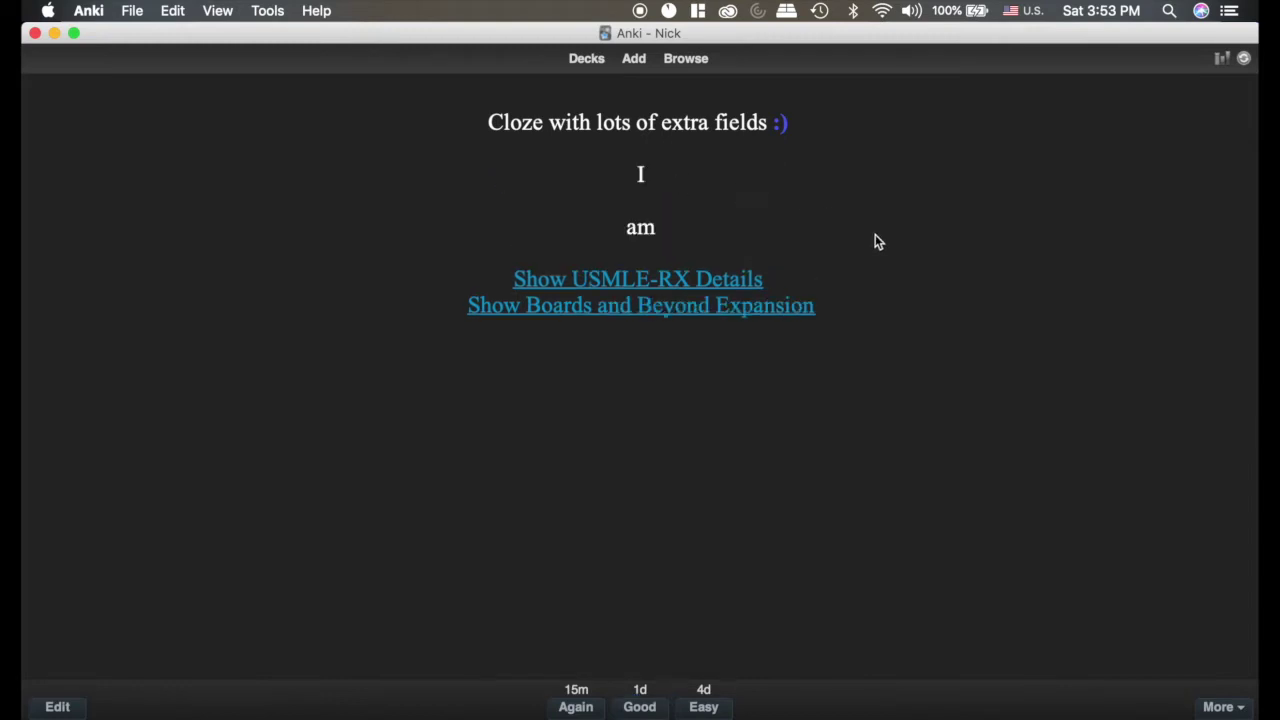
{"action": "key", "text": "h"}
{"action": "key", "text": "h"}
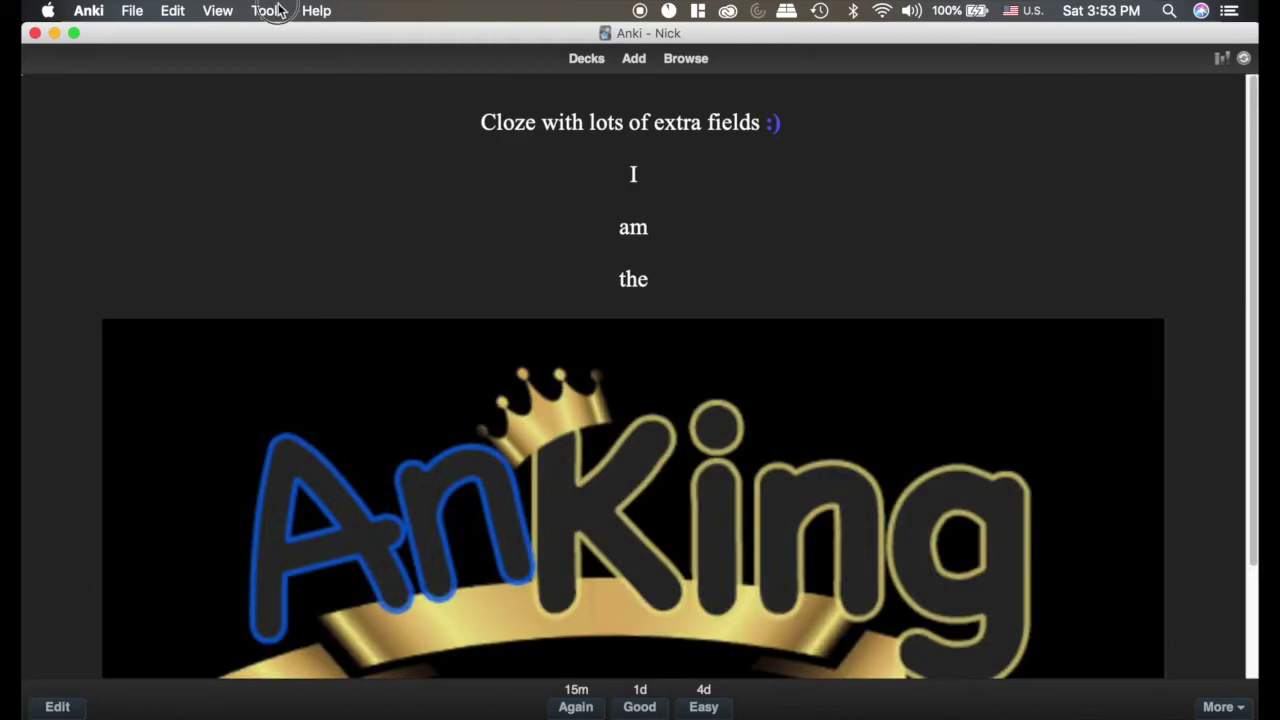
{"action": "left_click", "coordinate": [270, 12]}
{"action": "mouse_move", "coordinate": [289, 149]}
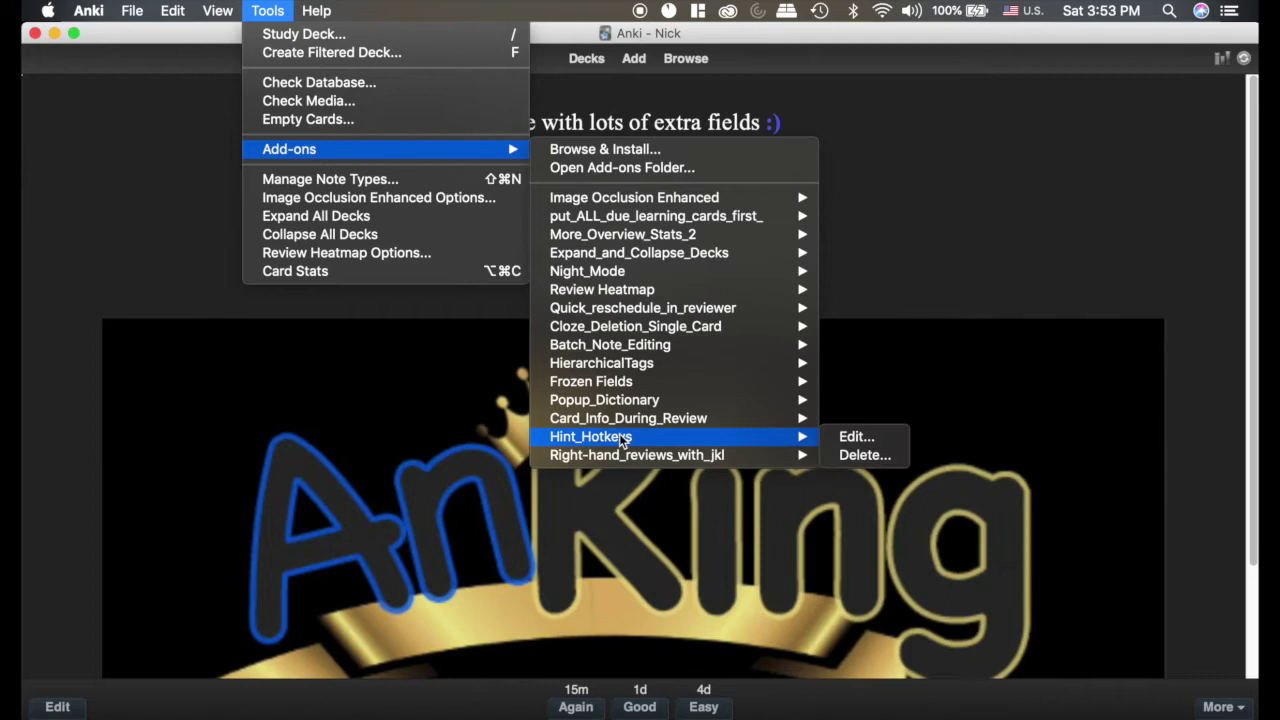
{"action": "mouse_move", "coordinate": [591, 437]}
{"action": "left_click", "coordinate": [950, 216]}
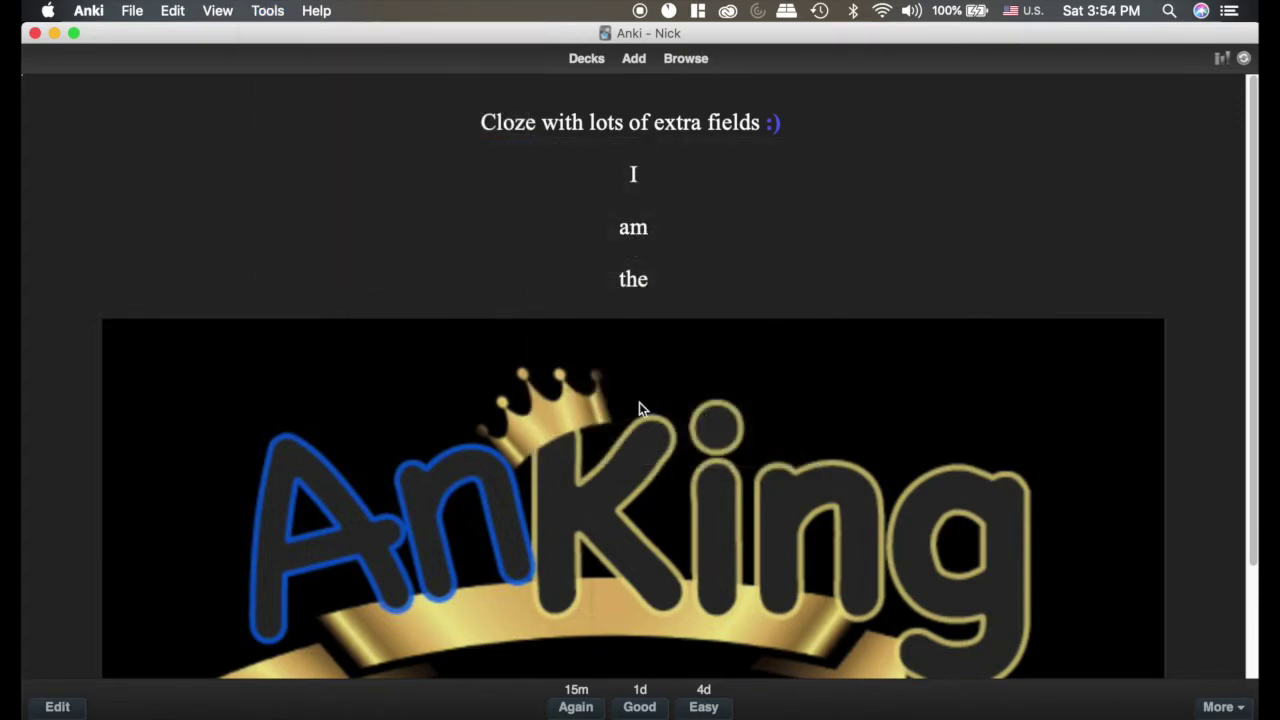
{"action": "key", "text": "e"}
{"action": "left_click", "coordinate": [400, 34]}
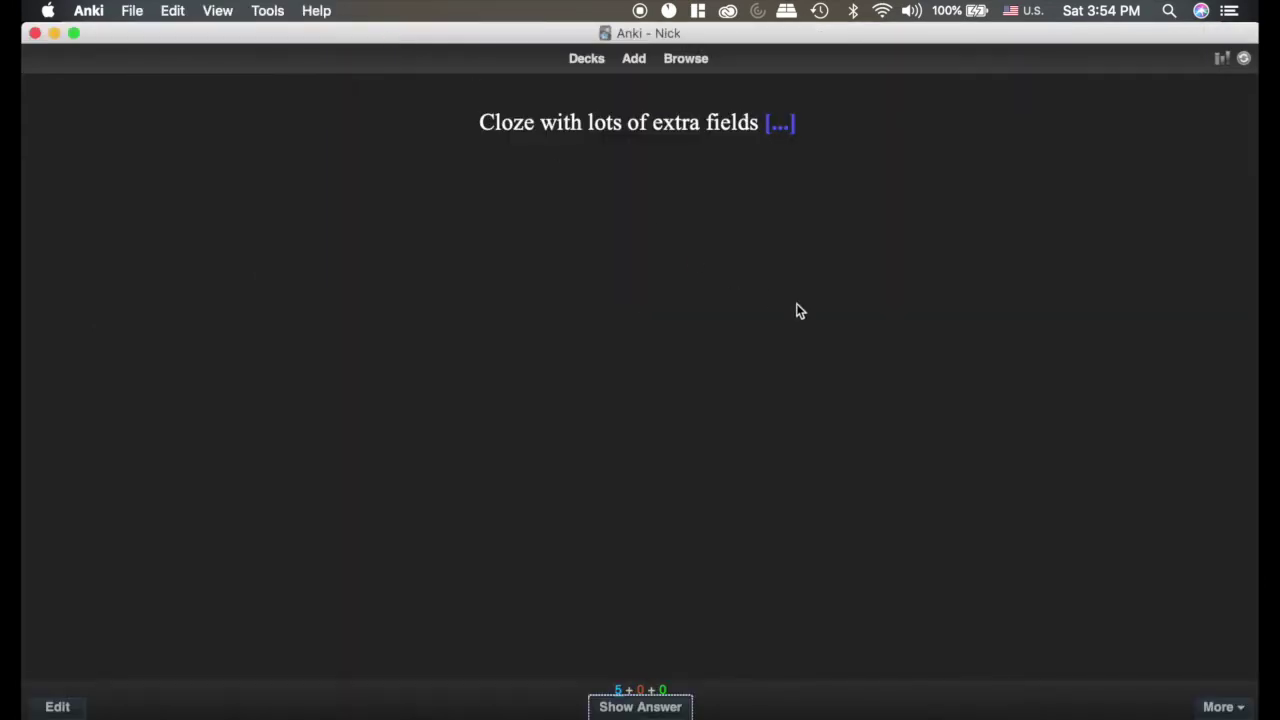
{"action": "key", "text": "space"}
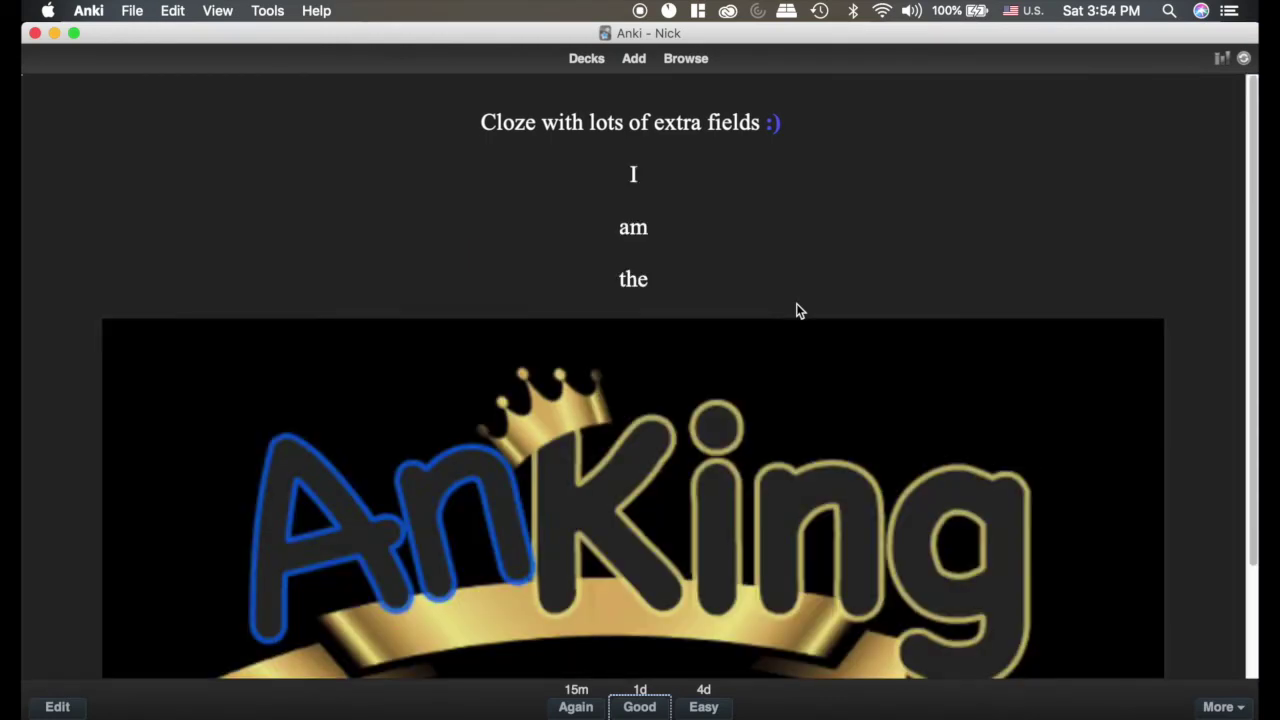
{"action": "key", "text": "space"}
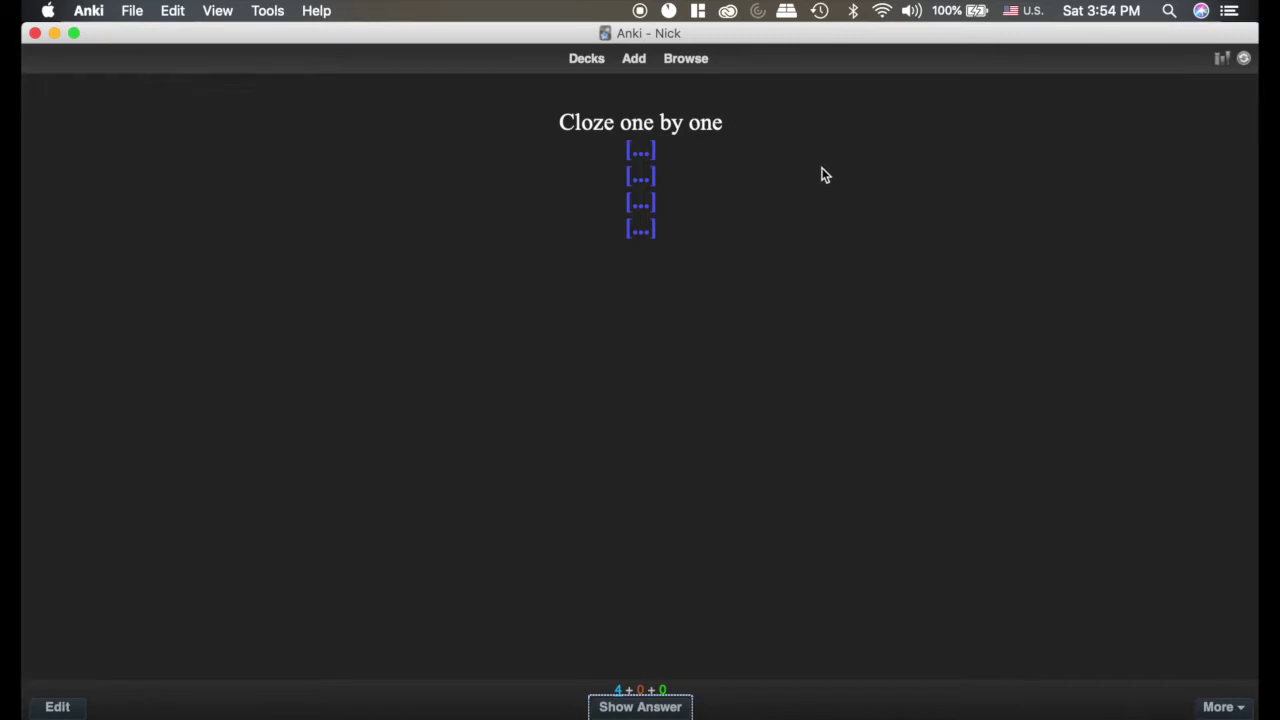
Show the Cloze one by one answer and uncover 'am', 'the' and 'AnKing' in turn
{"action": "key", "text": "space"}
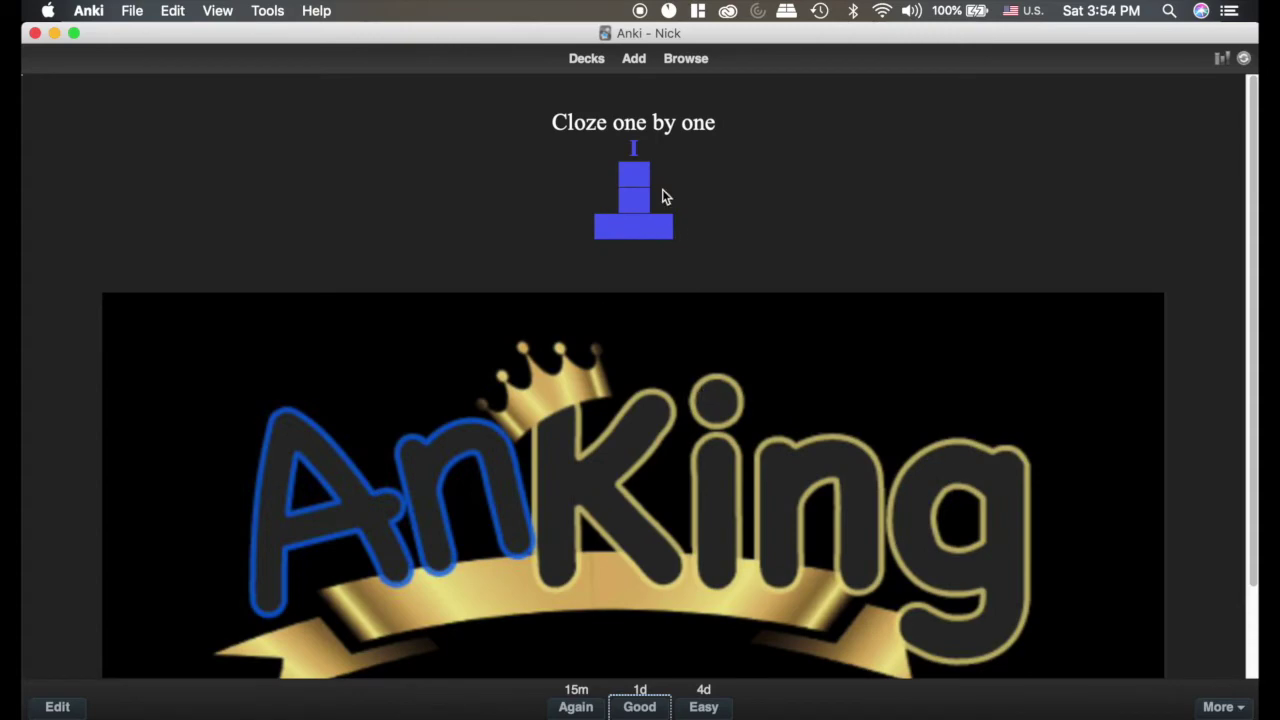
{"action": "left_click", "coordinate": [632, 175]}
{"action": "left_click", "coordinate": [638, 200]}
{"action": "left_click", "coordinate": [647, 226]}
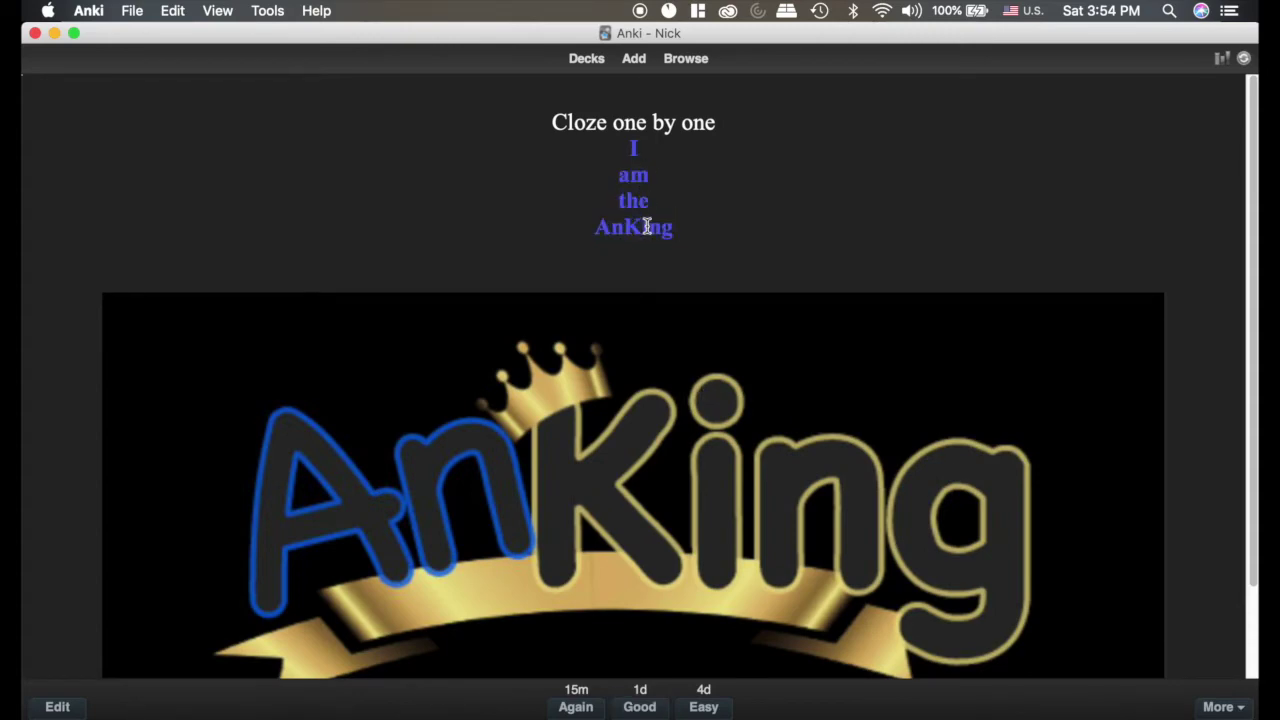
{"action": "scroll", "coordinate": [681, 303], "scroll_direction": "down", "scroll_amount": 2}
{"action": "scroll", "coordinate": [681, 303], "scroll_direction": "up", "scroll_amount": 2}
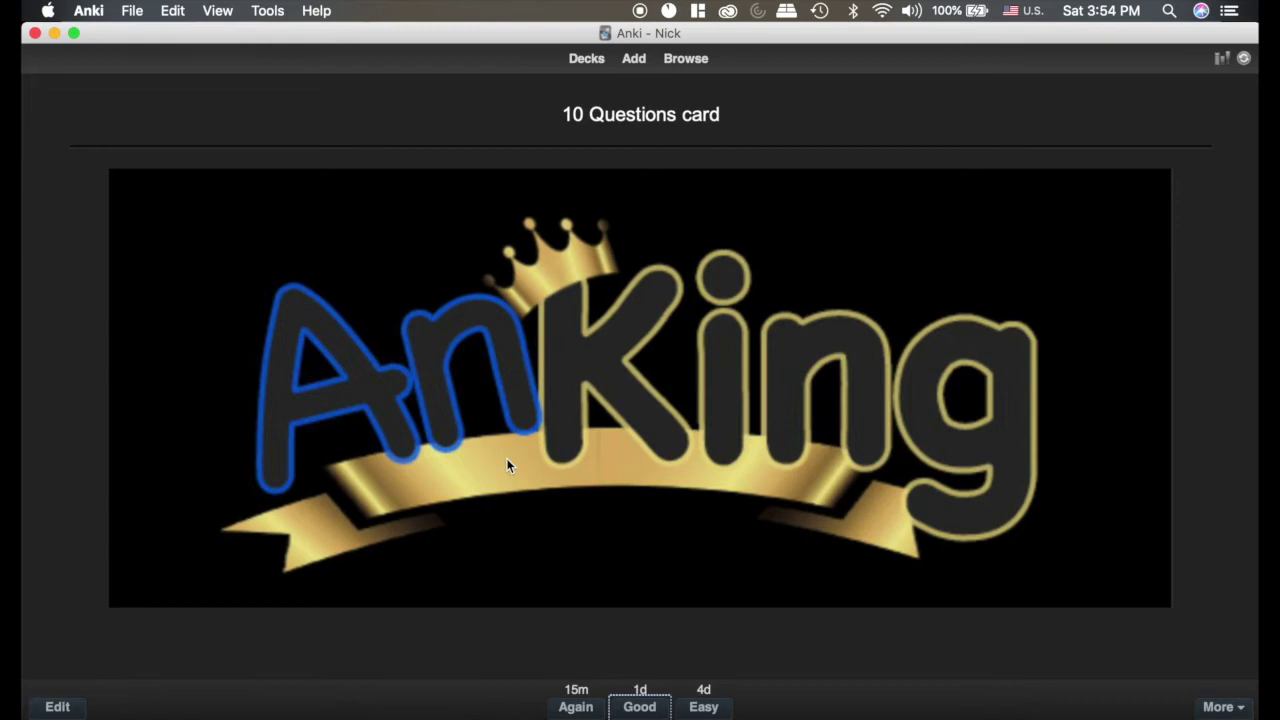
Rate the 10 Questions card Good so the Cloze with timer card appears
{"action": "key", "text": "space"}
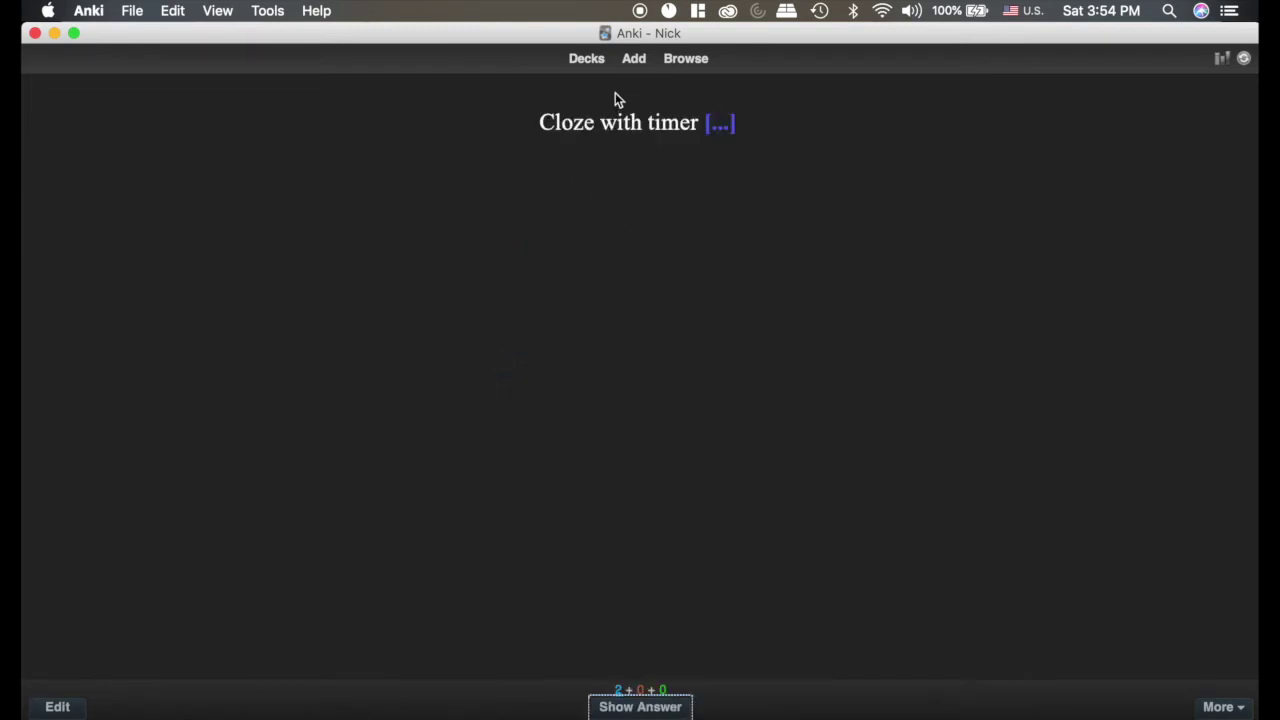
{"action": "left_click", "coordinate": [668, 60]}
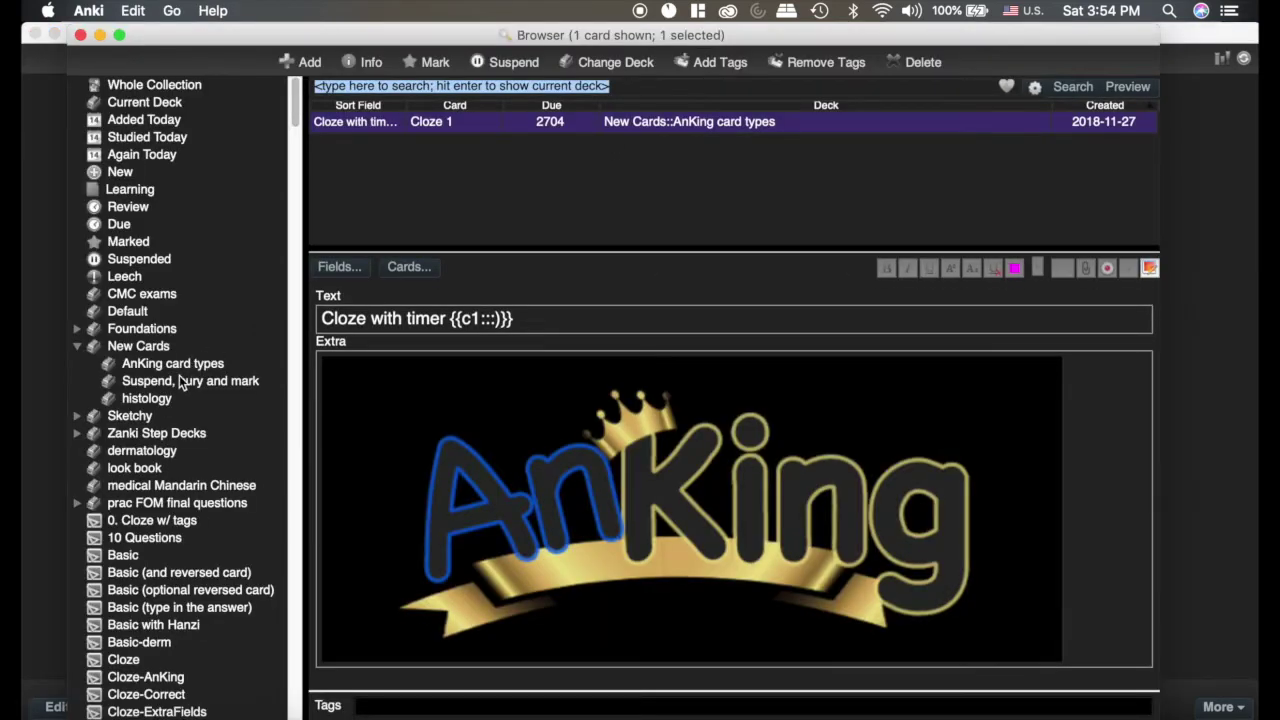
{"action": "left_click", "coordinate": [182, 364]}
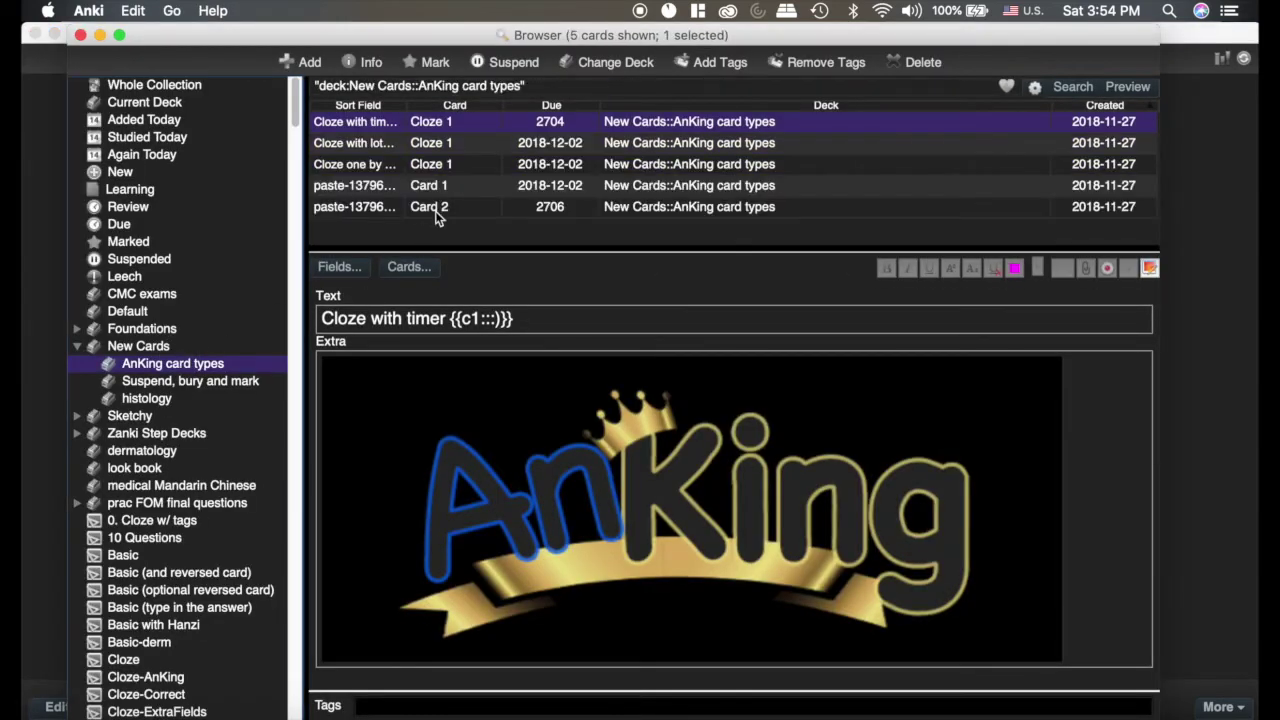
{"action": "left_click", "coordinate": [463, 190]}
{"action": "left_click", "coordinate": [420, 207]}
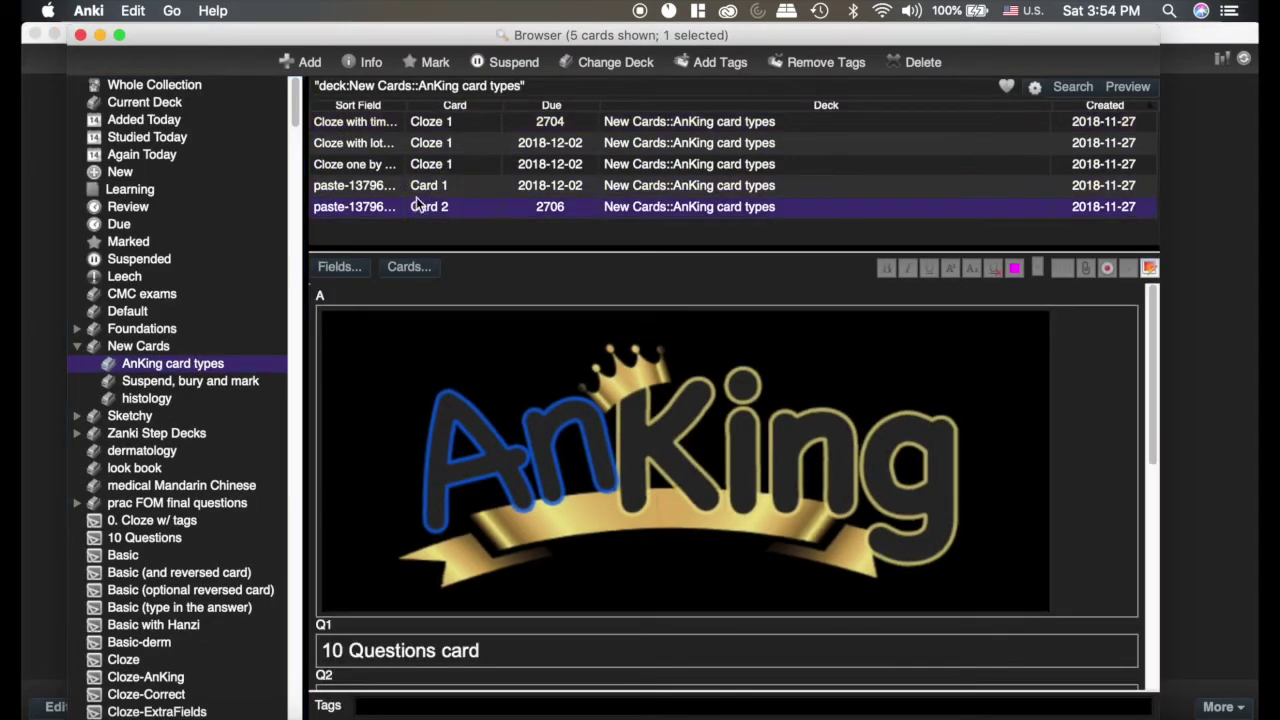
{"action": "scroll", "coordinate": [527, 388], "scroll_direction": "down", "scroll_amount": 3}
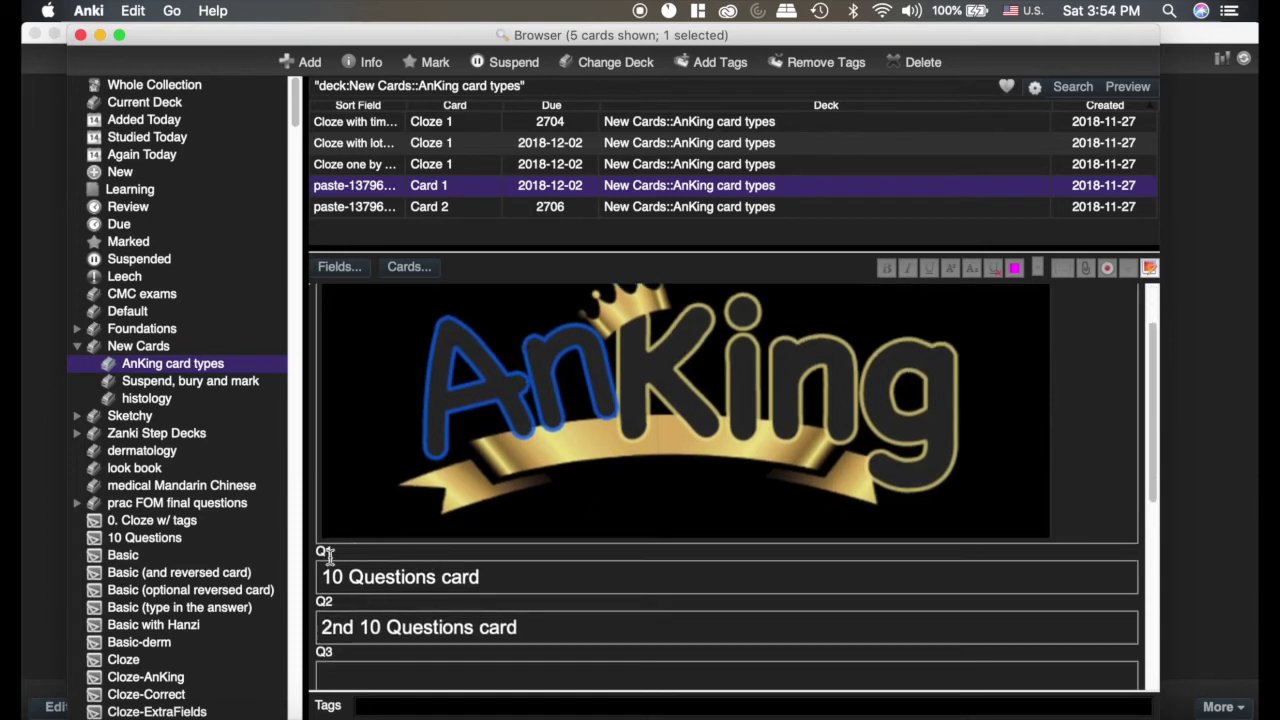
{"action": "scroll", "coordinate": [394, 578], "scroll_direction": "up", "scroll_amount": 2}
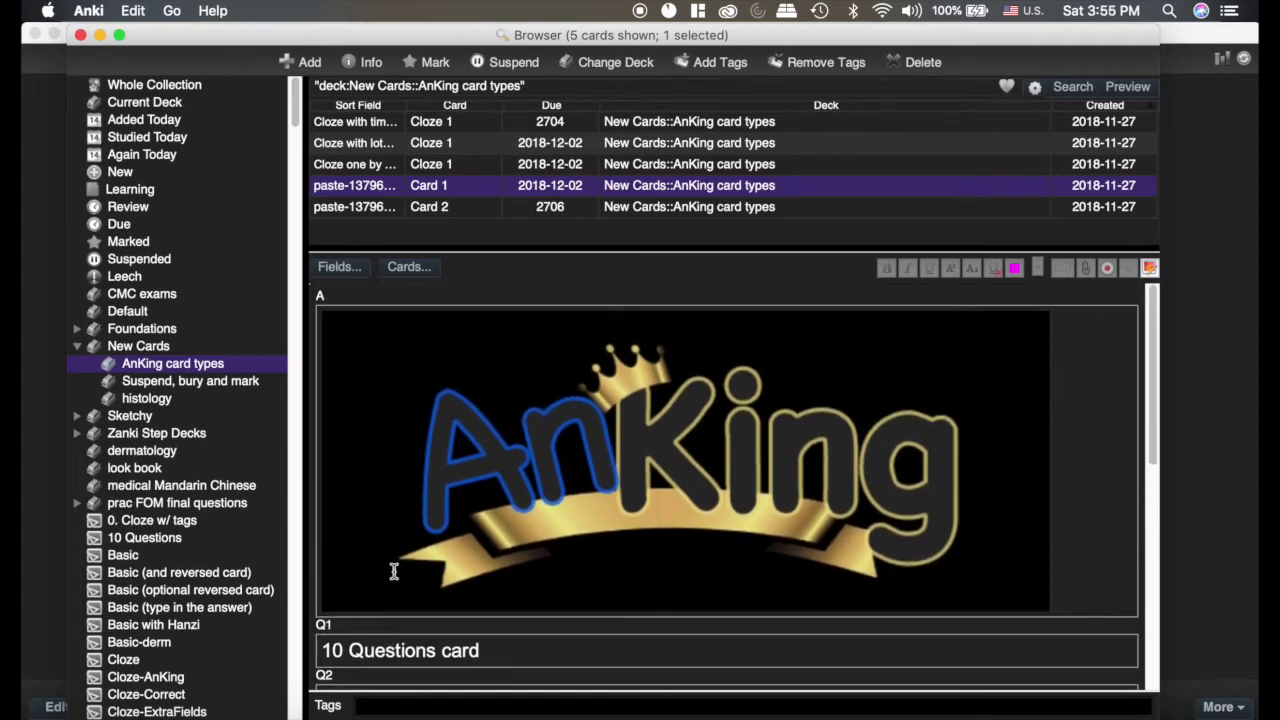
{"action": "scroll", "coordinate": [504, 451], "scroll_direction": "down", "scroll_amount": 2}
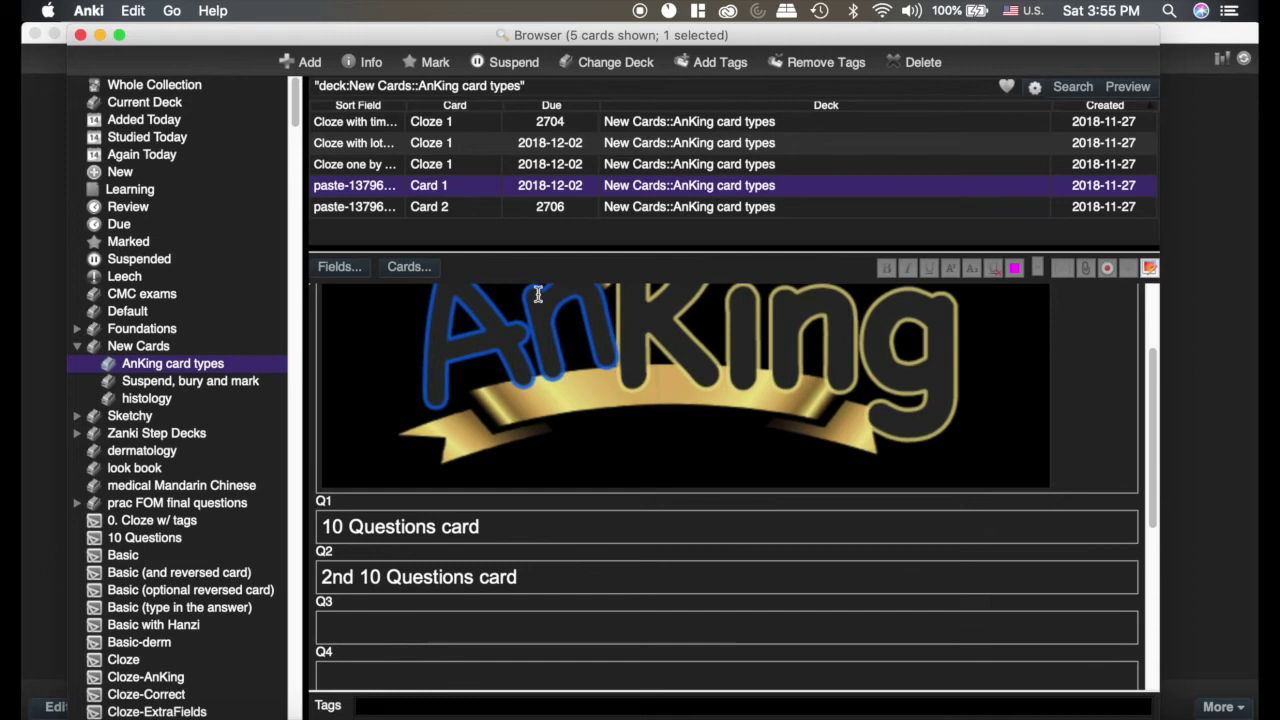
{"action": "scroll", "coordinate": [573, 477], "scroll_direction": "down", "scroll_amount": 5}
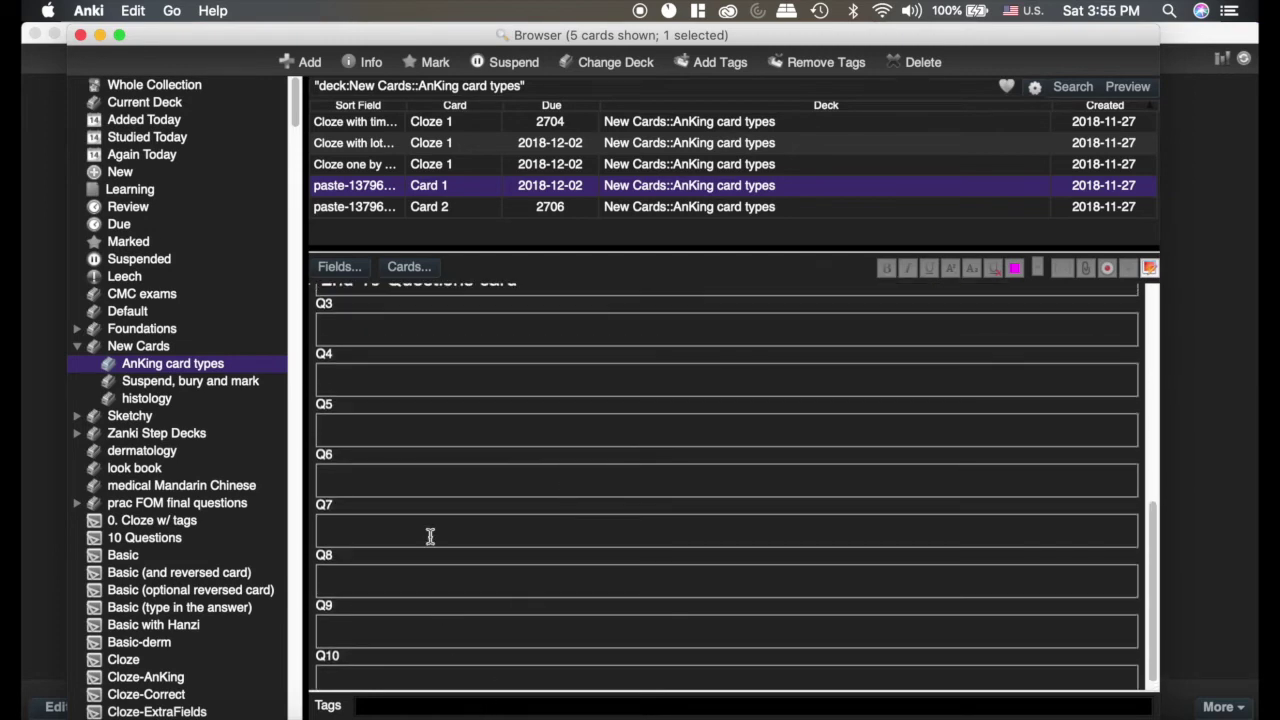
{"action": "scroll", "coordinate": [467, 414], "scroll_direction": "up", "scroll_amount": 3}
{"action": "scroll", "coordinate": [467, 414], "scroll_direction": "up", "scroll_amount": 3}
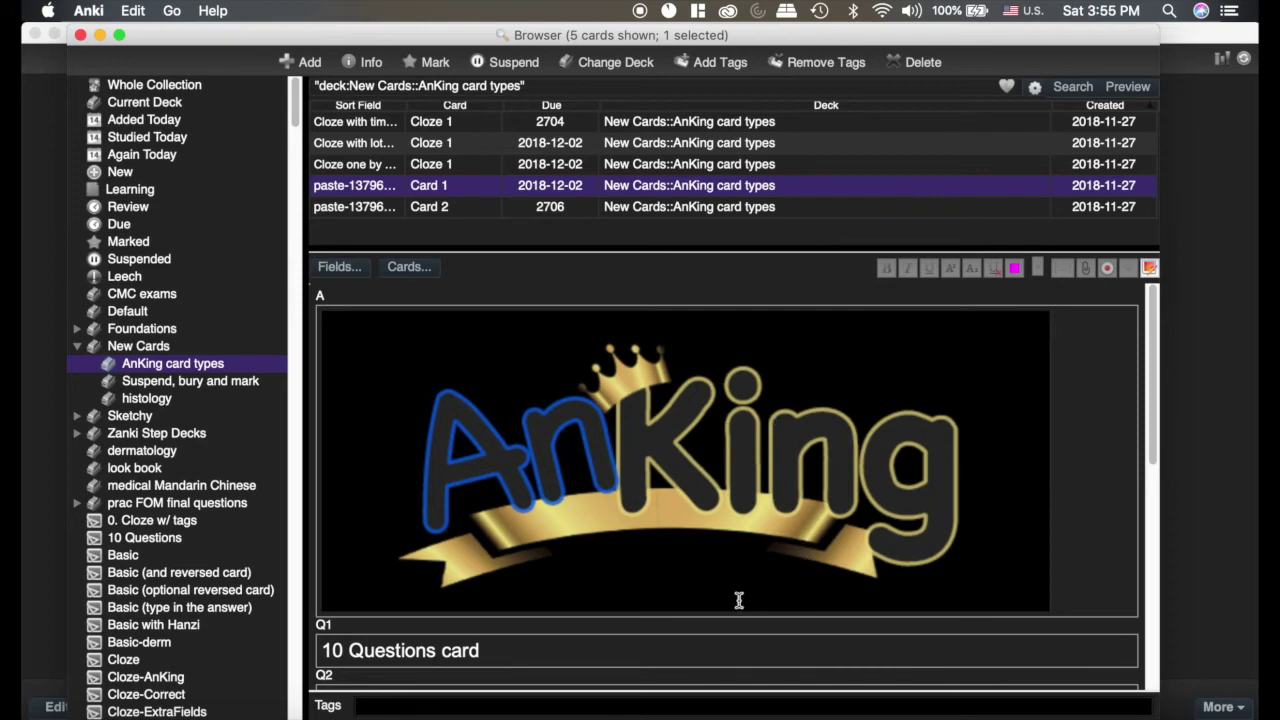
{"action": "scroll", "coordinate": [629, 408], "scroll_direction": "down", "scroll_amount": 5}
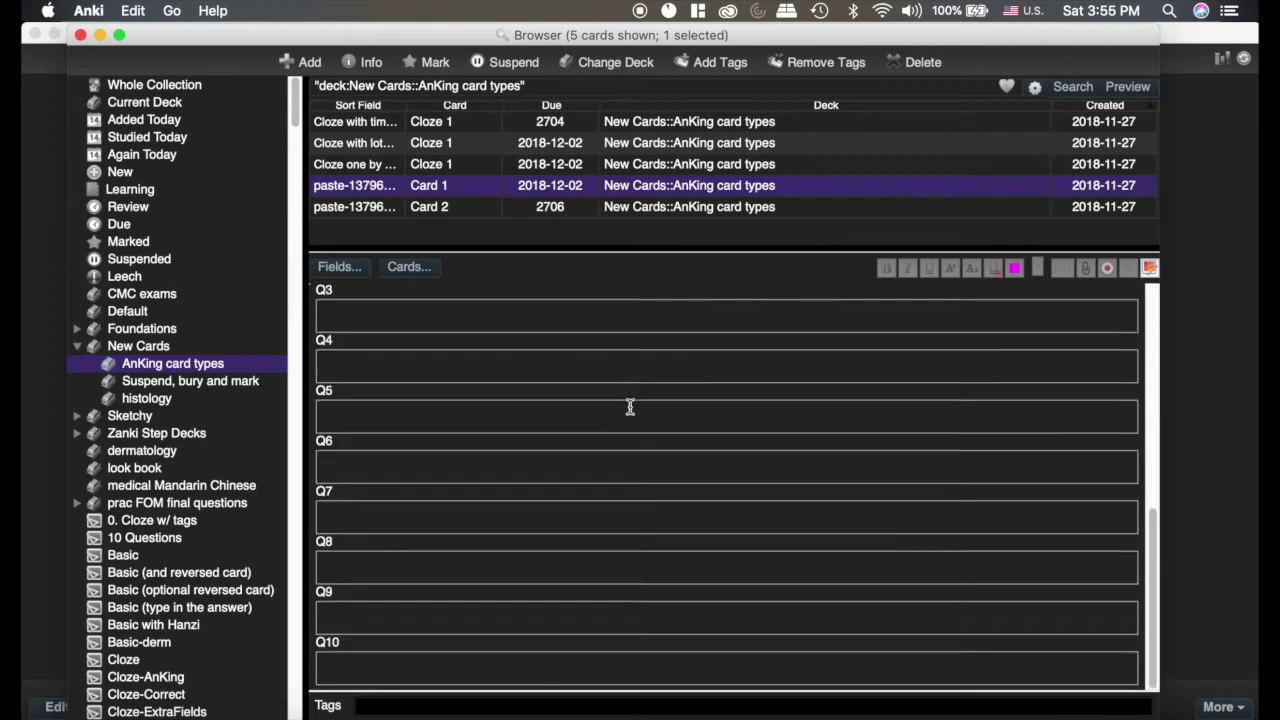
{"action": "scroll", "coordinate": [629, 408], "scroll_direction": "up", "scroll_amount": 5}
Close the Browser and answer the Cloze with timer and 2nd 10 Questions cards
{"action": "left_click", "coordinate": [79, 35]}
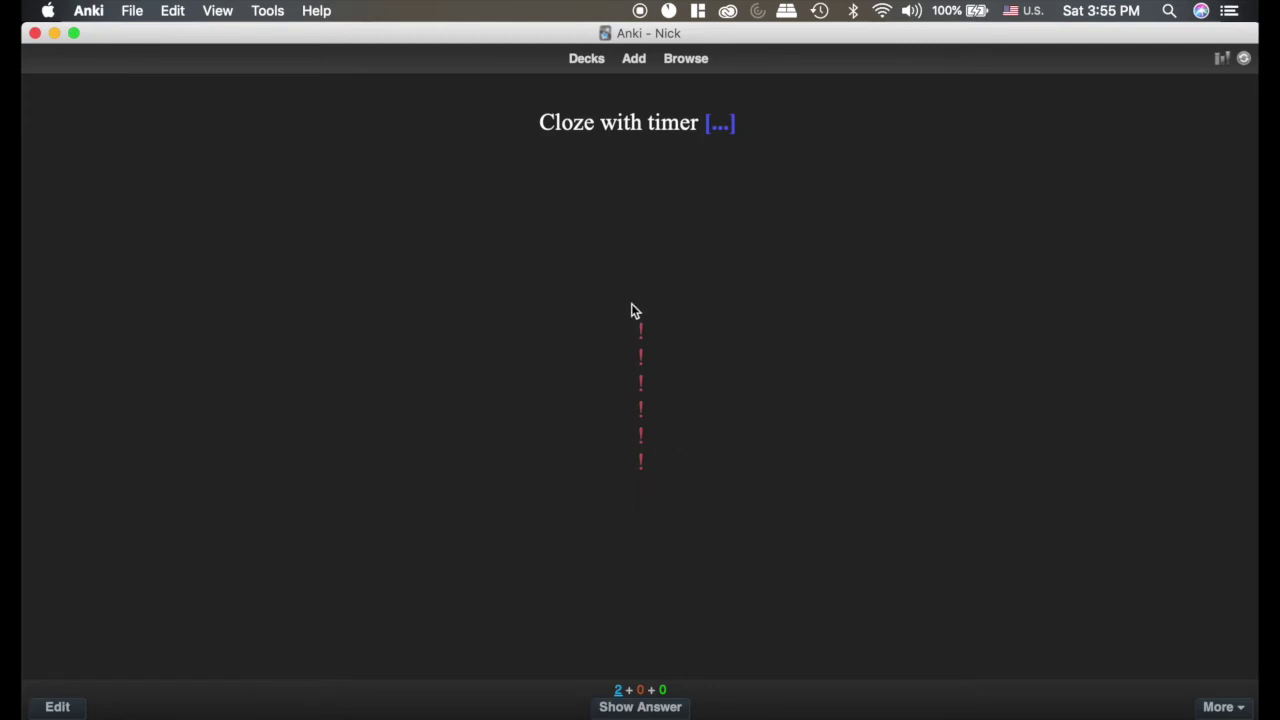
{"action": "key", "text": "space"}
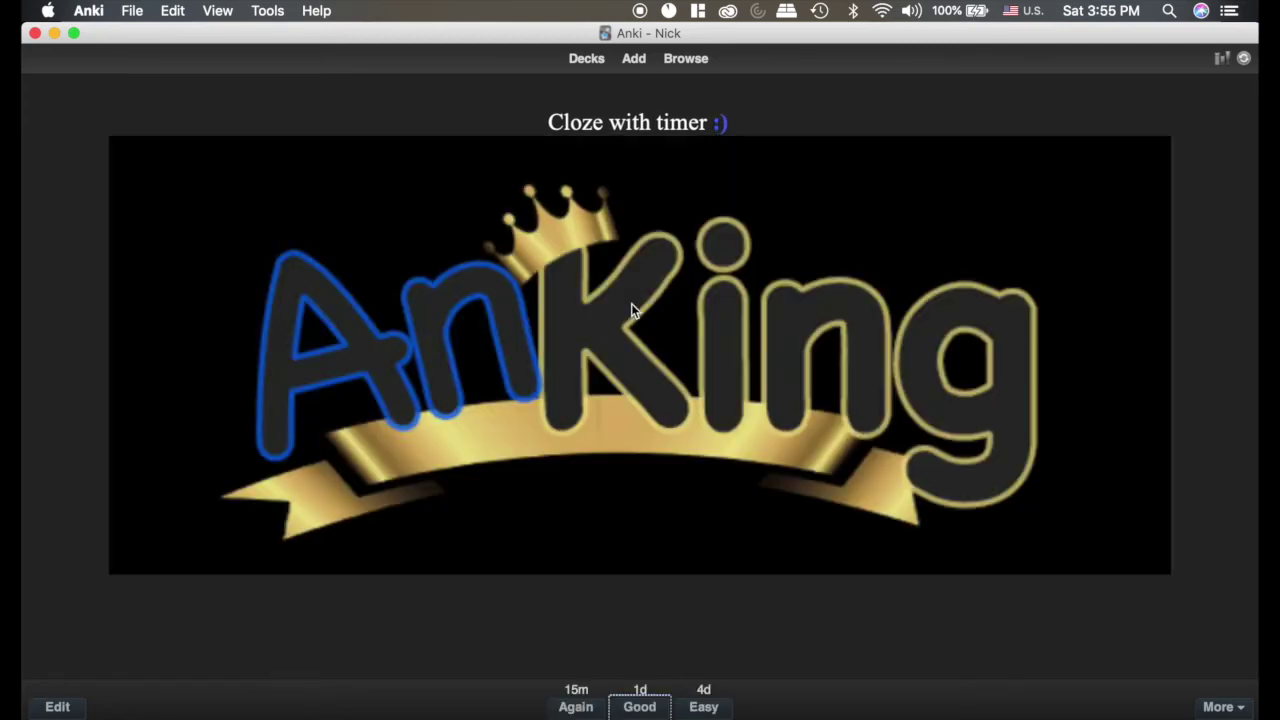
{"action": "key", "text": "space"}
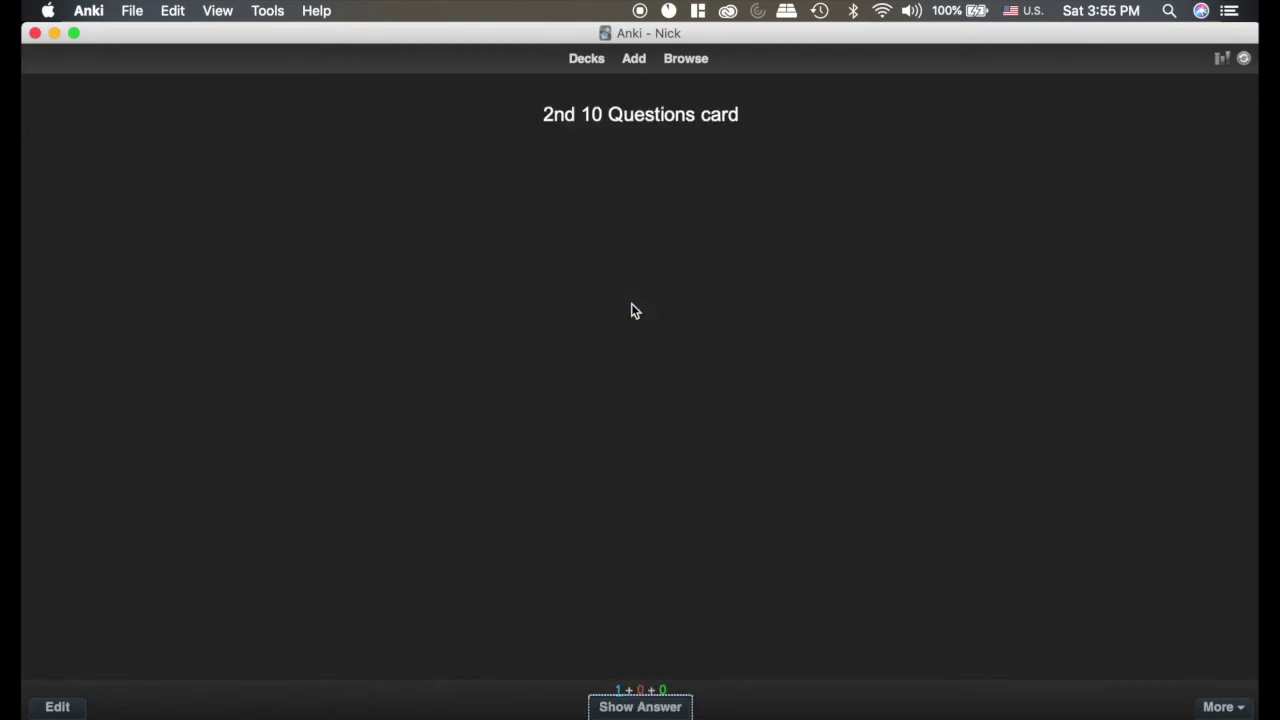
{"action": "key", "text": "space"}
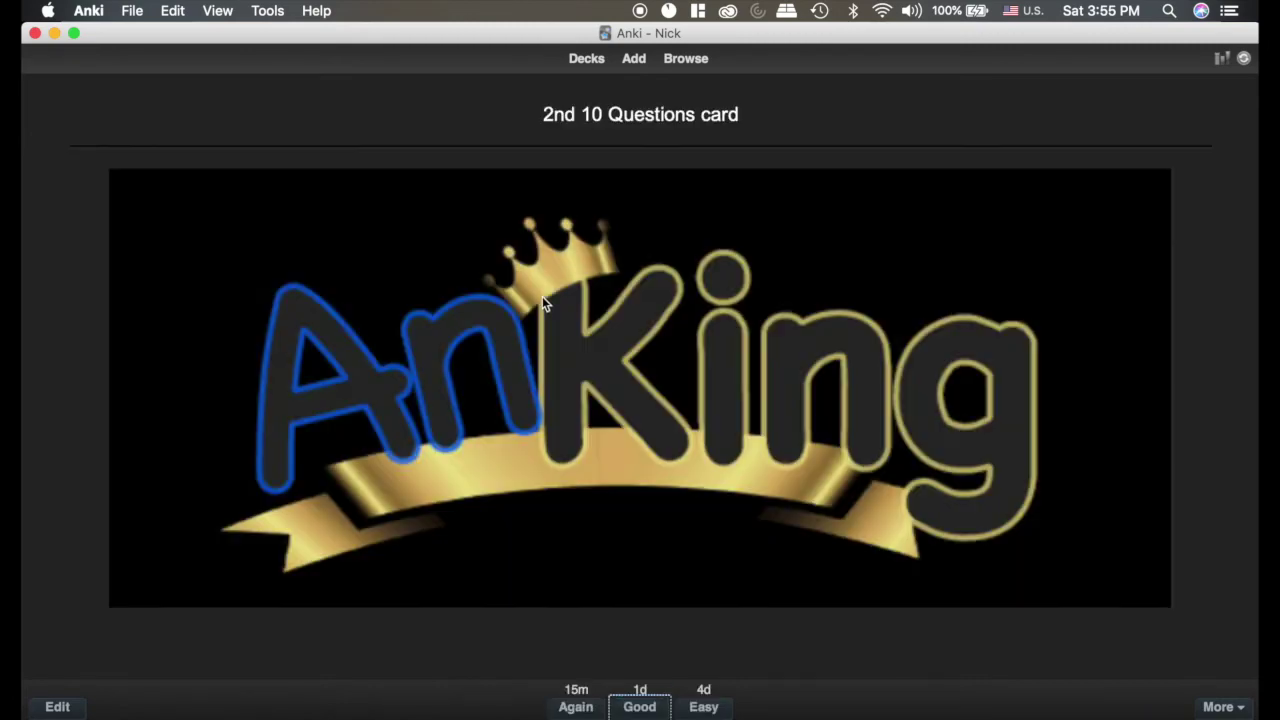
{"action": "key", "text": "space"}
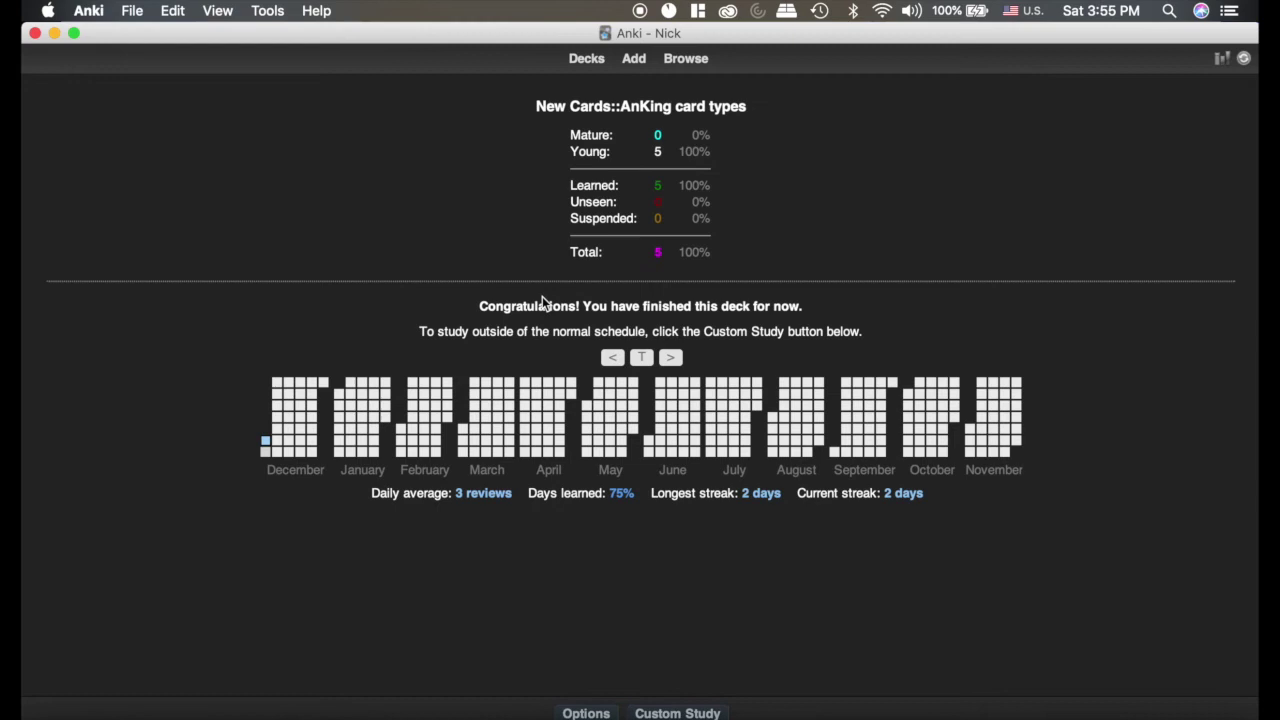
Return to the deck list and start a new Cloze-ExtraFields note in the Add window
{"action": "left_click", "coordinate": [592, 58]}
{"action": "left_click", "coordinate": [634, 58]}
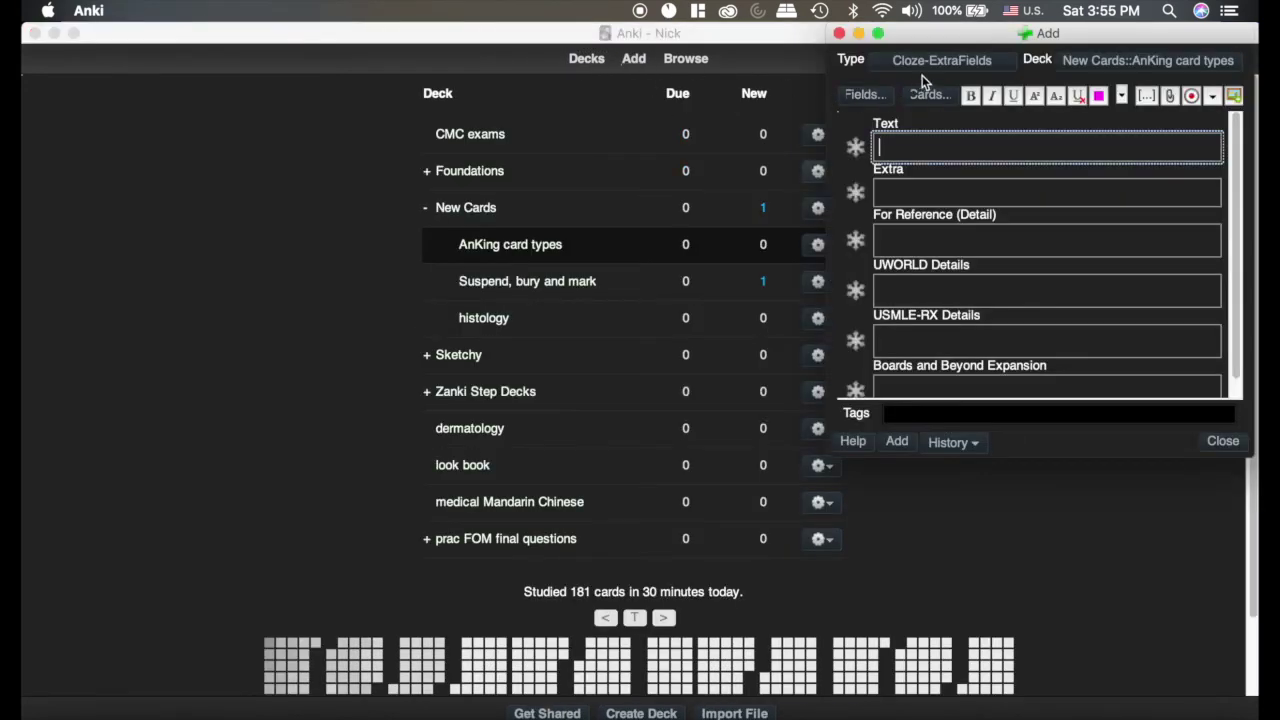
{"action": "scroll", "coordinate": [934, 264], "scroll_direction": "down", "scroll_amount": 1}
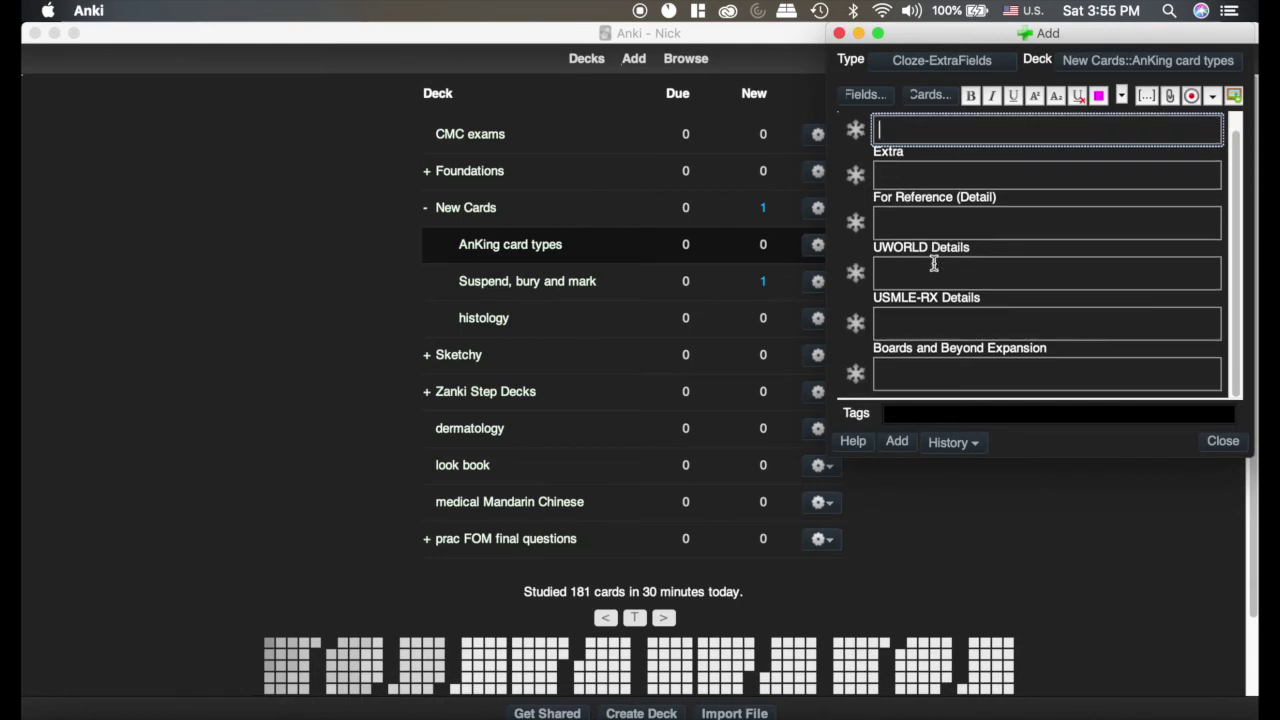
{"action": "scroll", "coordinate": [925, 262], "scroll_direction": "up", "scroll_amount": 1}
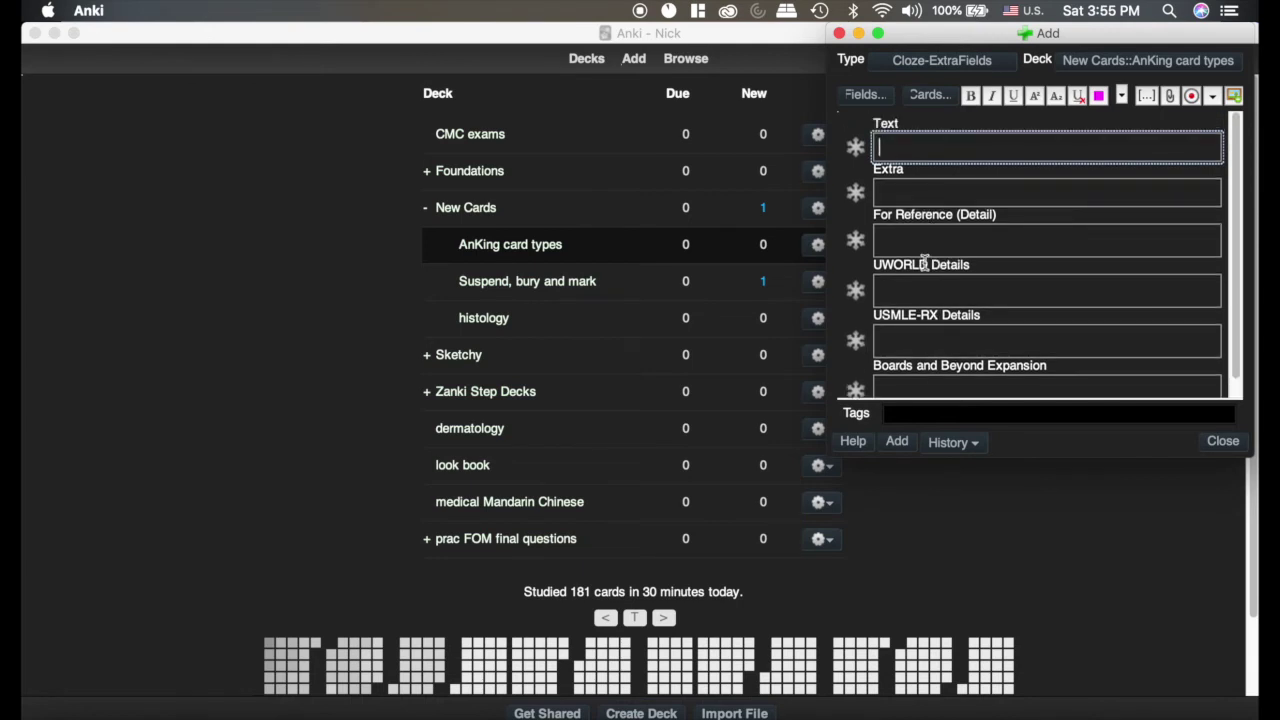
Review the Cloze-ExtraFields field list, checking the Extra and UWORLD Details fields
{"action": "left_click", "coordinate": [864, 95]}
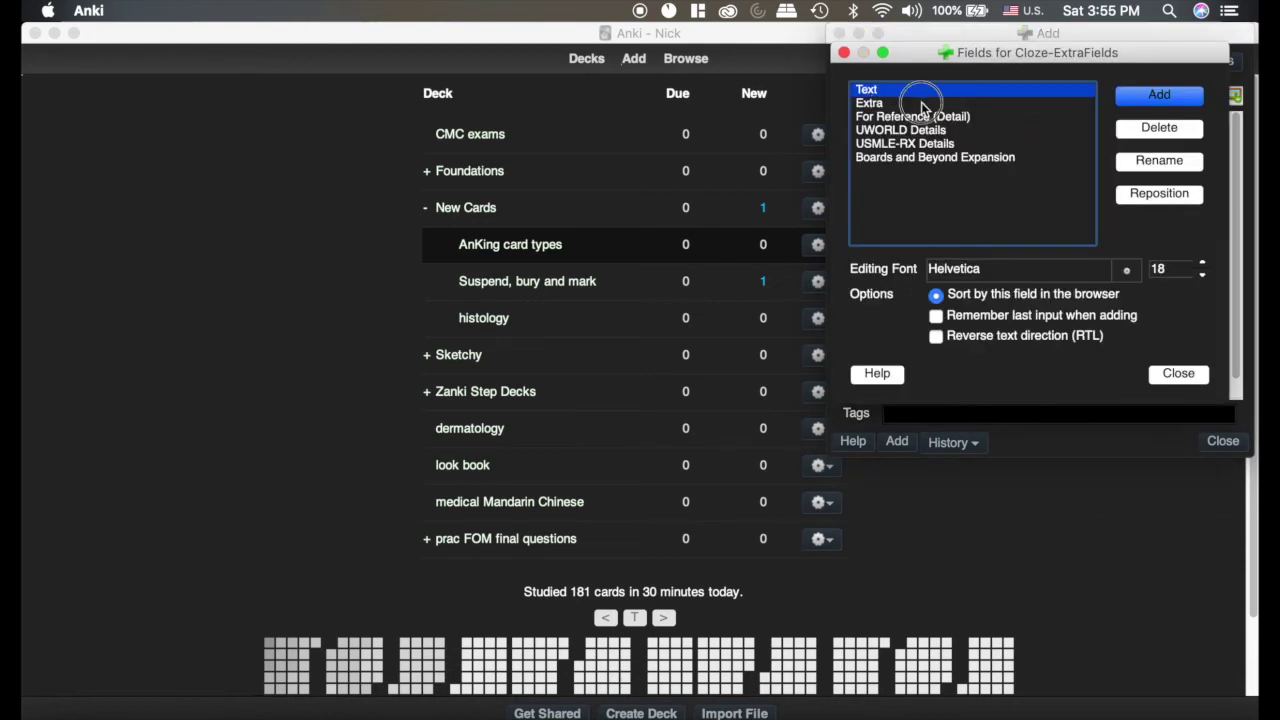
{"action": "left_click", "coordinate": [922, 103]}
{"action": "left_click", "coordinate": [922, 131]}
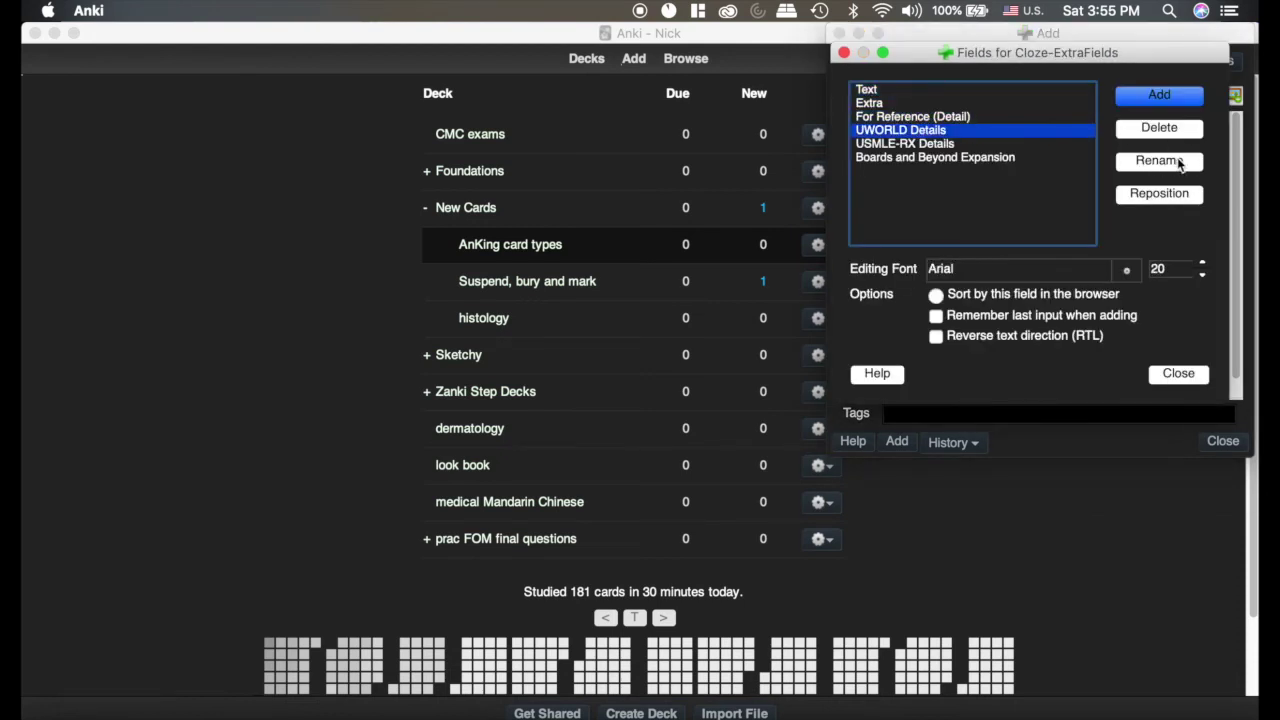
{"action": "left_click", "coordinate": [843, 52]}
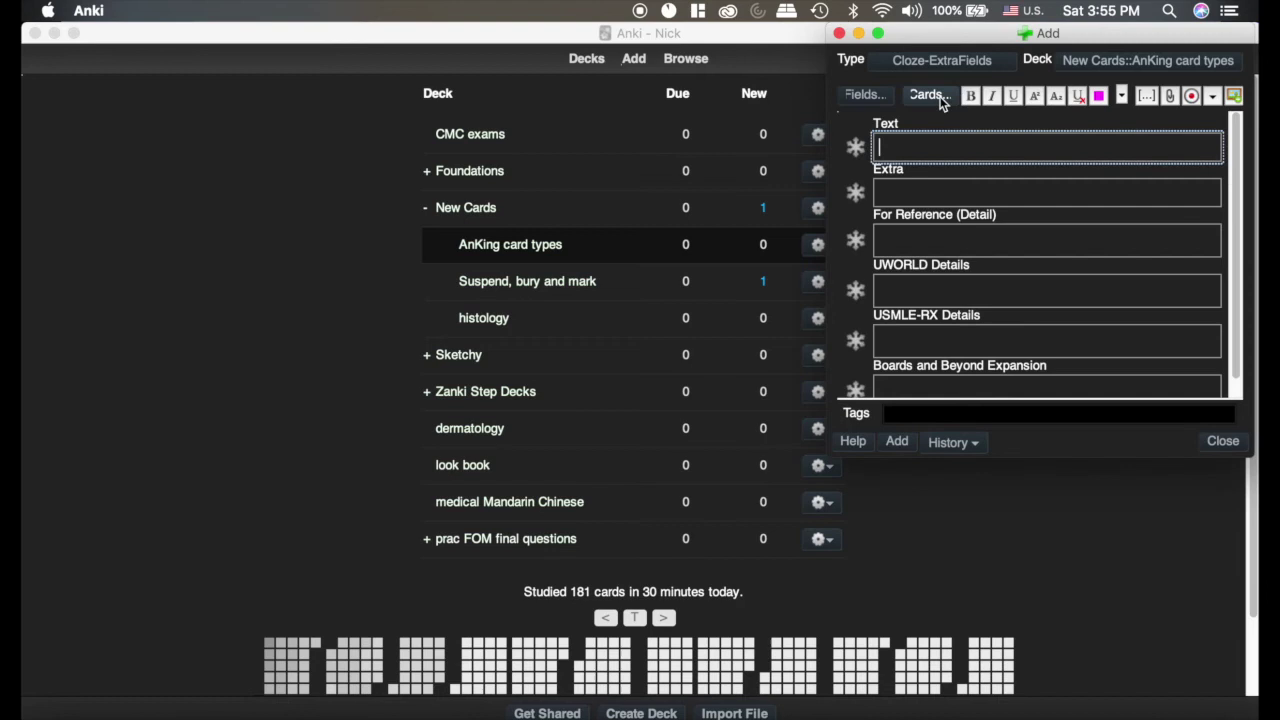
Open the Cloze-ExtraFields card templates and read the back template's hint fields and preview
{"action": "left_click", "coordinate": [928, 95]}
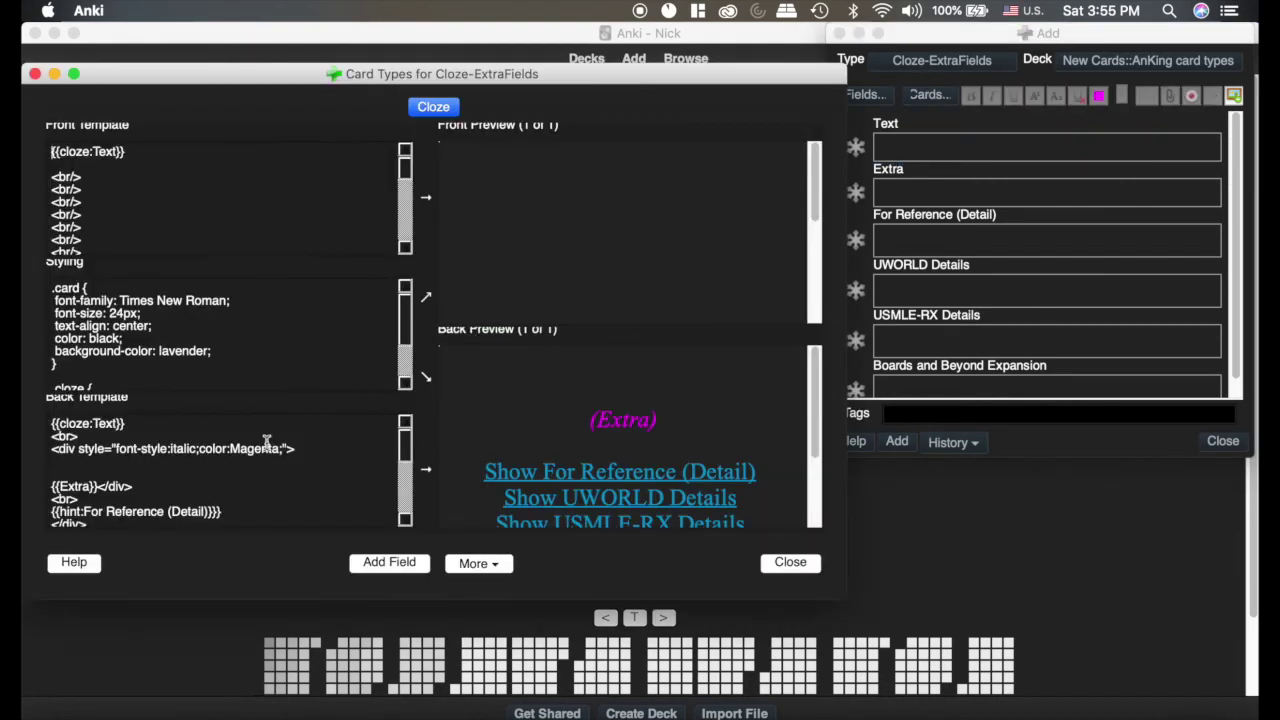
{"action": "scroll", "coordinate": [267, 443], "scroll_direction": "down", "scroll_amount": 2}
{"action": "scroll", "coordinate": [266, 443], "scroll_direction": "down", "scroll_amount": 3}
{"action": "scroll", "coordinate": [258, 443], "scroll_direction": "down", "scroll_amount": 2}
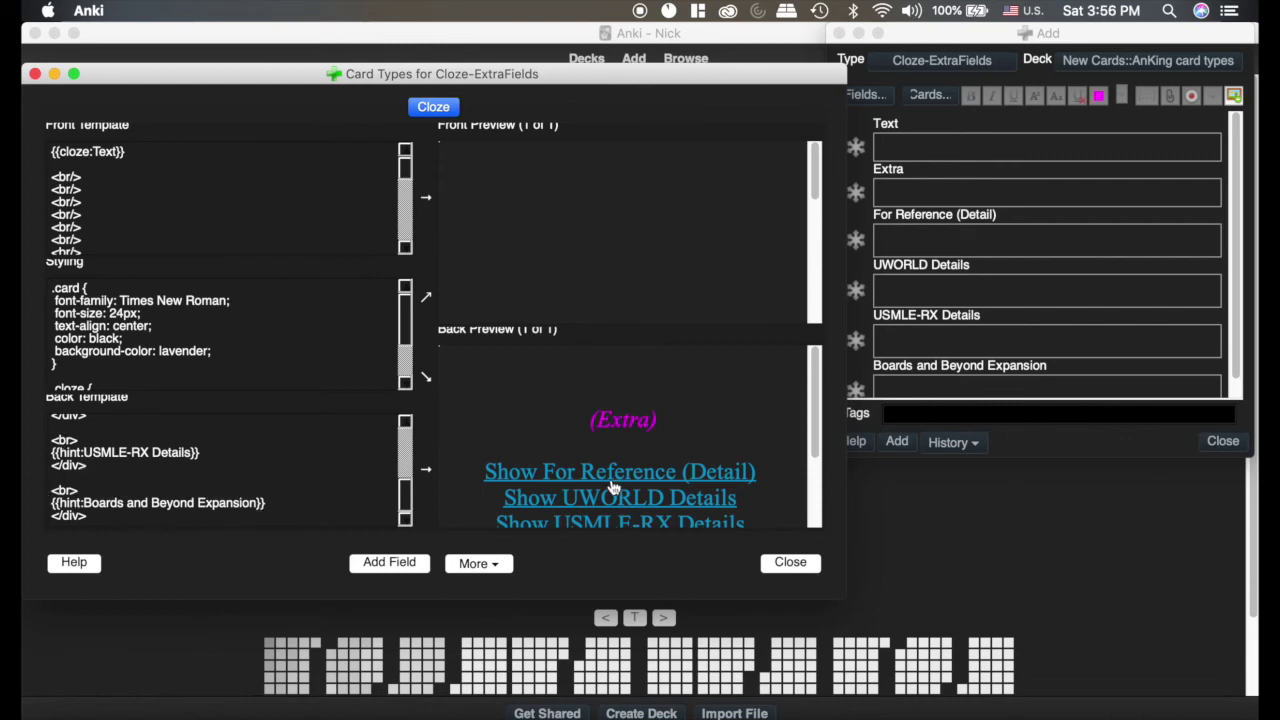
{"action": "scroll", "coordinate": [614, 486], "scroll_direction": "down", "scroll_amount": 3}
{"action": "scroll", "coordinate": [614, 486], "scroll_direction": "up", "scroll_amount": 3}
{"action": "scroll", "coordinate": [614, 486], "scroll_direction": "down", "scroll_amount": 3}
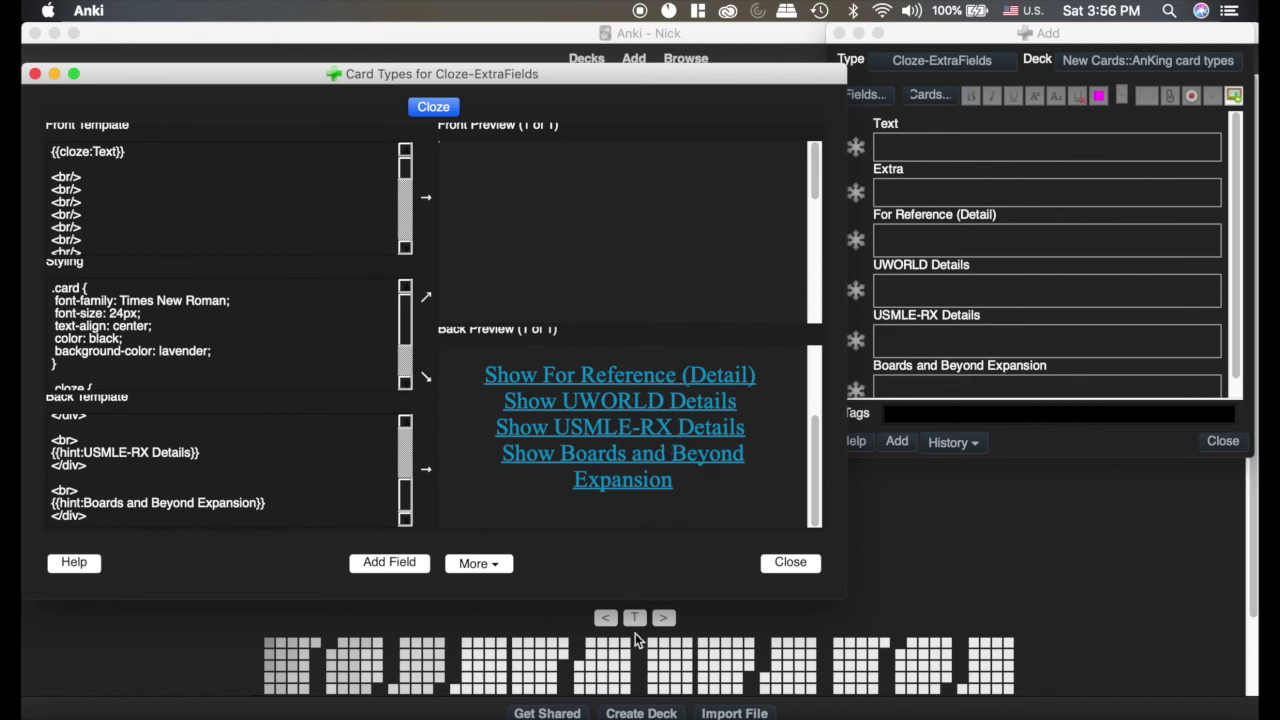
Close the Card Types for Cloze-ExtraFields window, leaving the empty new note open
{"action": "left_click", "coordinate": [35, 73]}
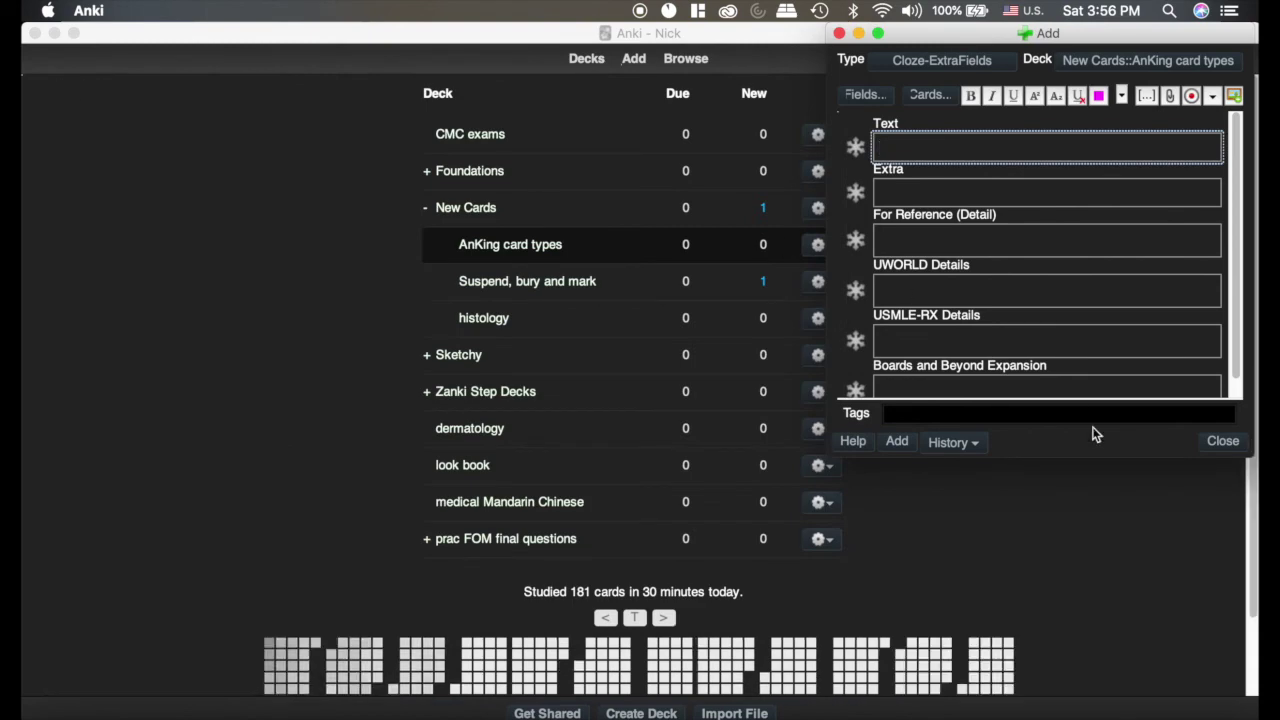